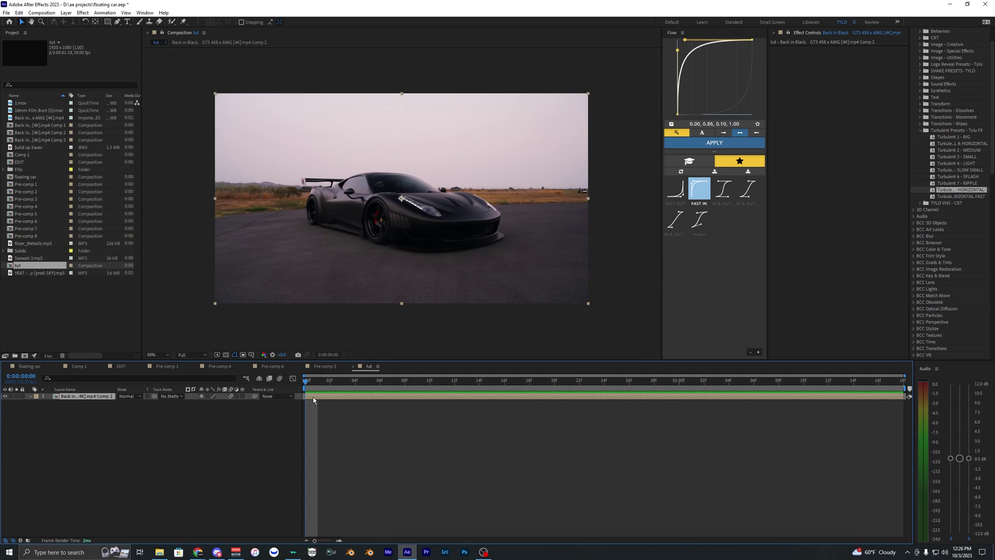
# - Isolate the car from its background on the clip layer with Roto Brush strokes across the bodywork
pyautogui.click(172, 23)
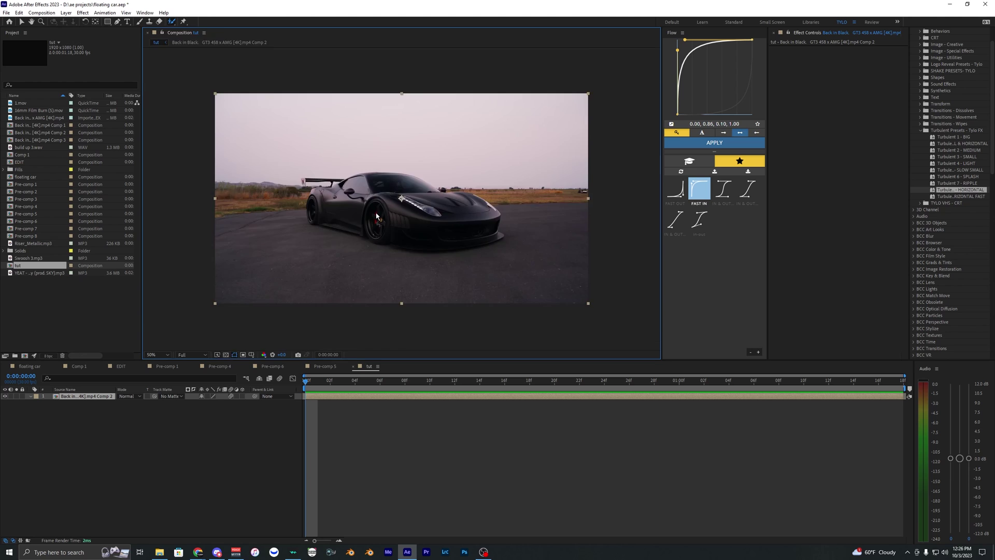
pyautogui.doubleClick(372, 227)
pyautogui.moveTo(395, 220)
pyautogui.mouseDown()
pyautogui.moveTo(486, 222)
pyautogui.moveTo(440, 176)
pyautogui.mouseUp()
pyautogui.moveTo(358, 180); pyautogui.dragTo(363, 209)
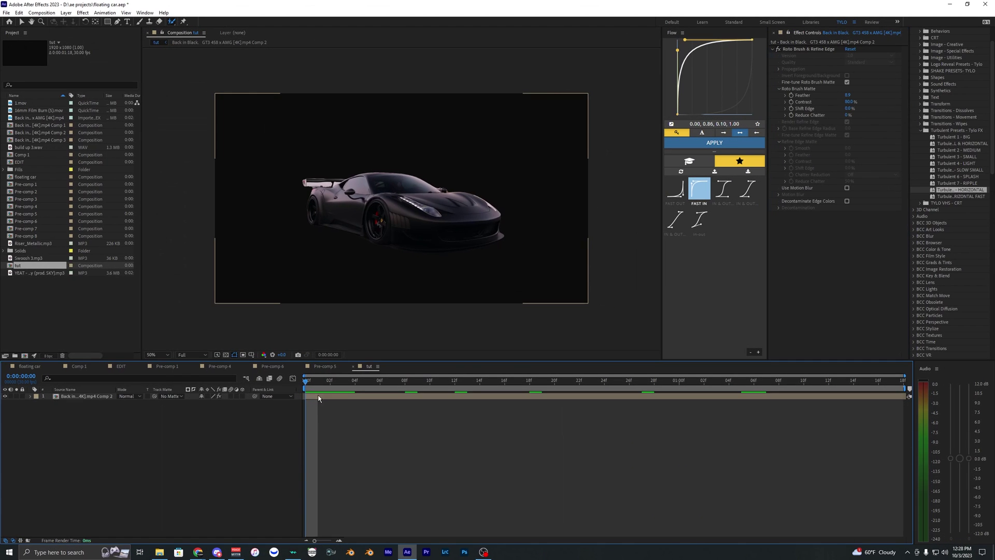
pyautogui.click(318, 396)
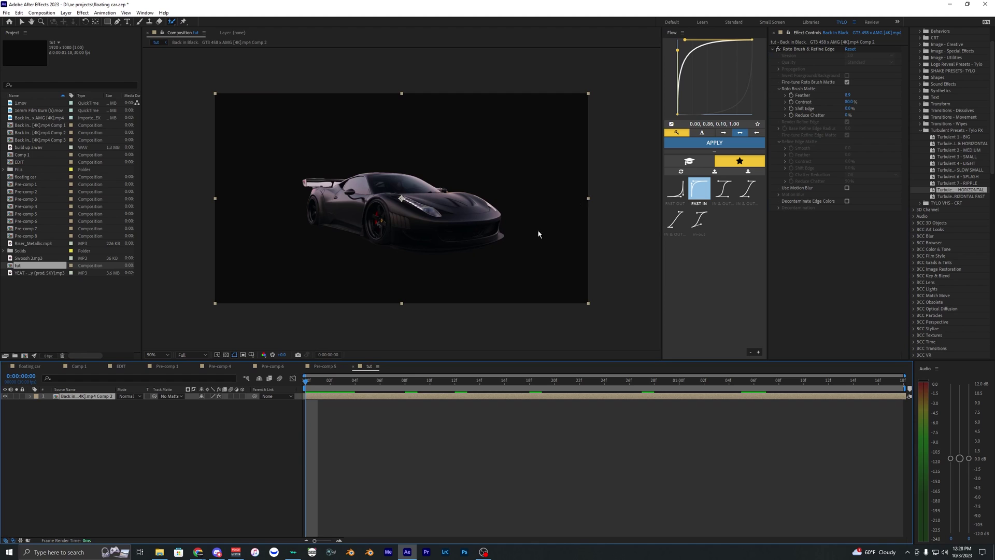
pyautogui.press('space')
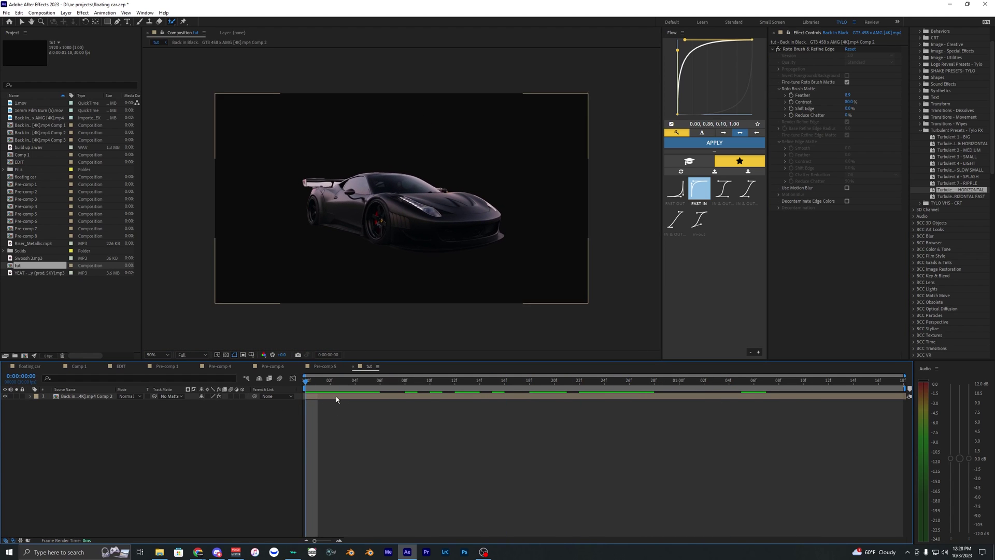
# - Duplicate the rotoscoped car layer and hide the upper copy
pyautogui.click(336, 397)
pyautogui.click(347, 412)
pyautogui.click(330, 397)
pyautogui.hotkey('ctrl', 'd')
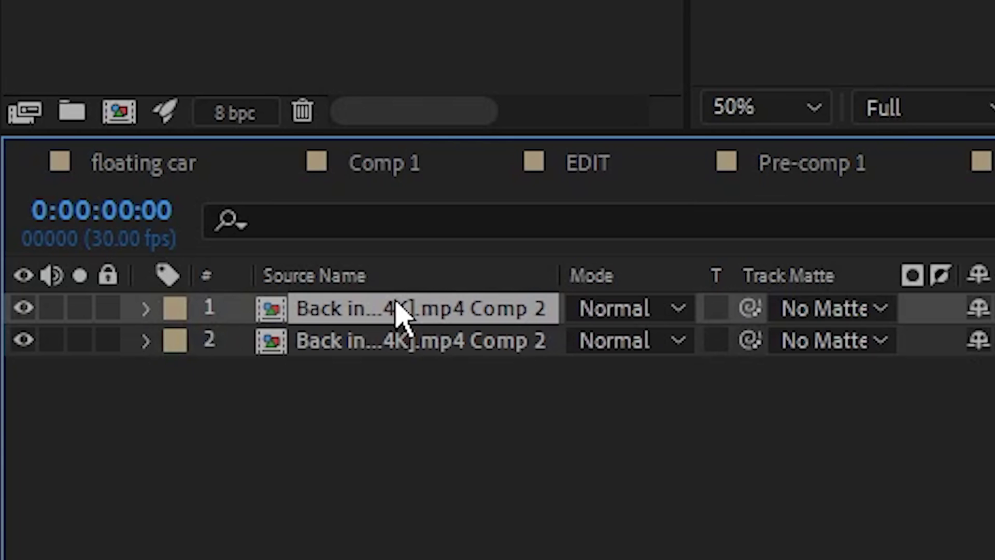
pyautogui.click(23, 308)
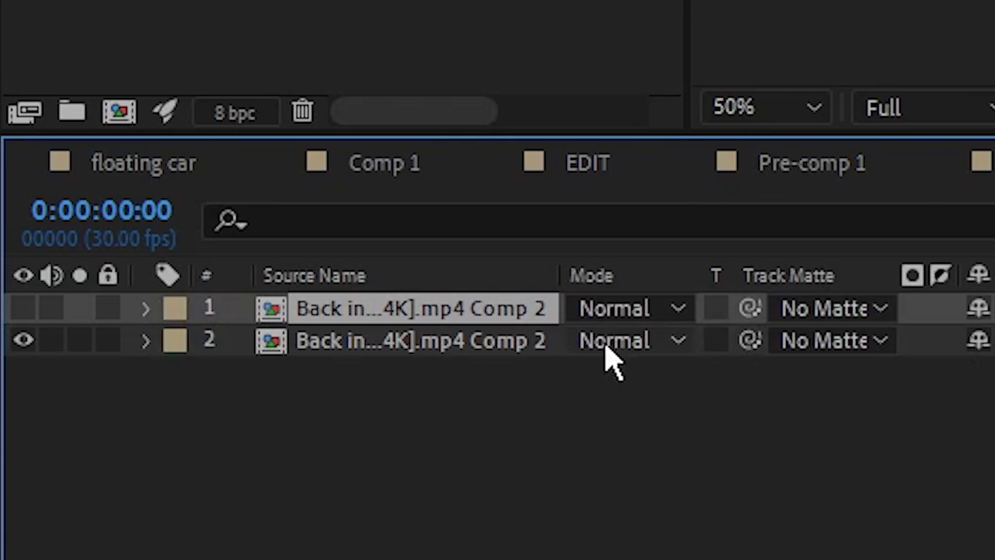
# - Remove Roto Brush & Refine Edge from the lower copy and draw a loose closed Pen mask around the whole car
pyautogui.click(803, 50)
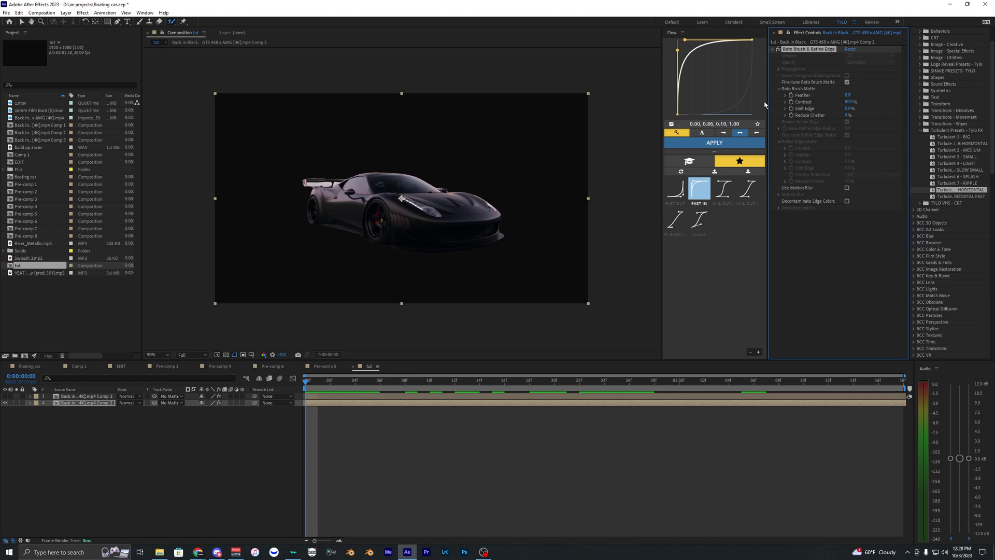
pyautogui.press('Delete')
pyautogui.click(117, 22)
pyautogui.moveTo(294, 181); pyautogui.dragTo(299, 175)
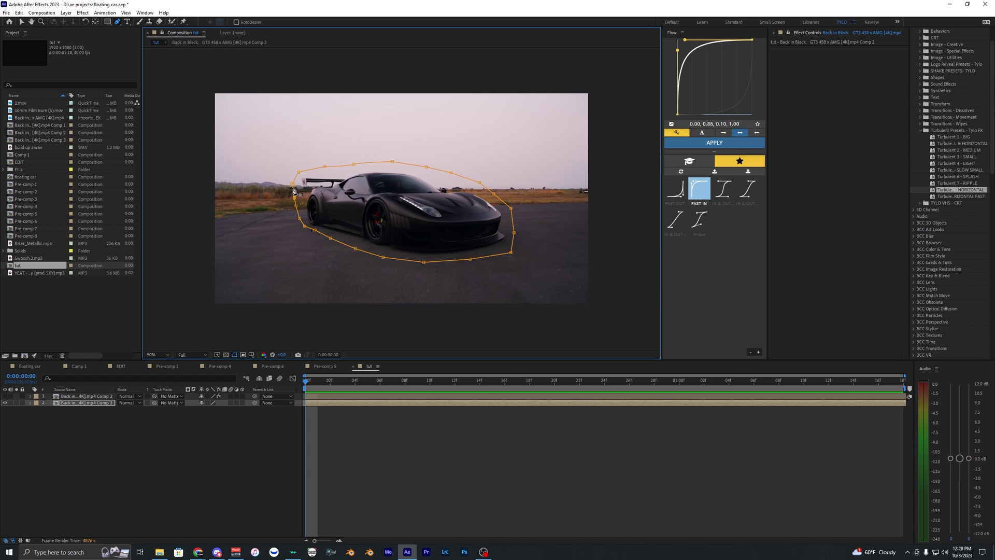
pyautogui.click(294, 191)
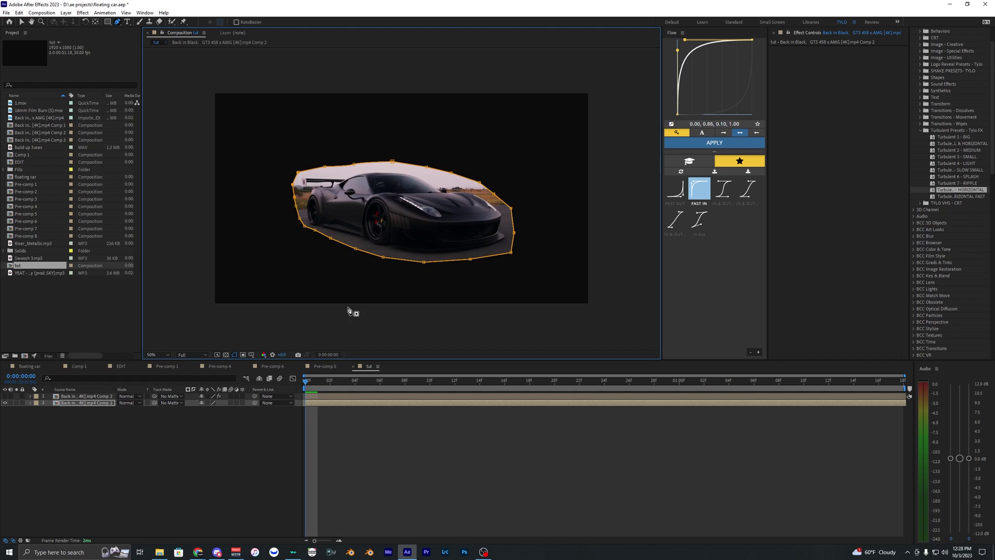
# - Track Mask 1 on the lower layer forward through the whole clip
pyautogui.click(96, 403)
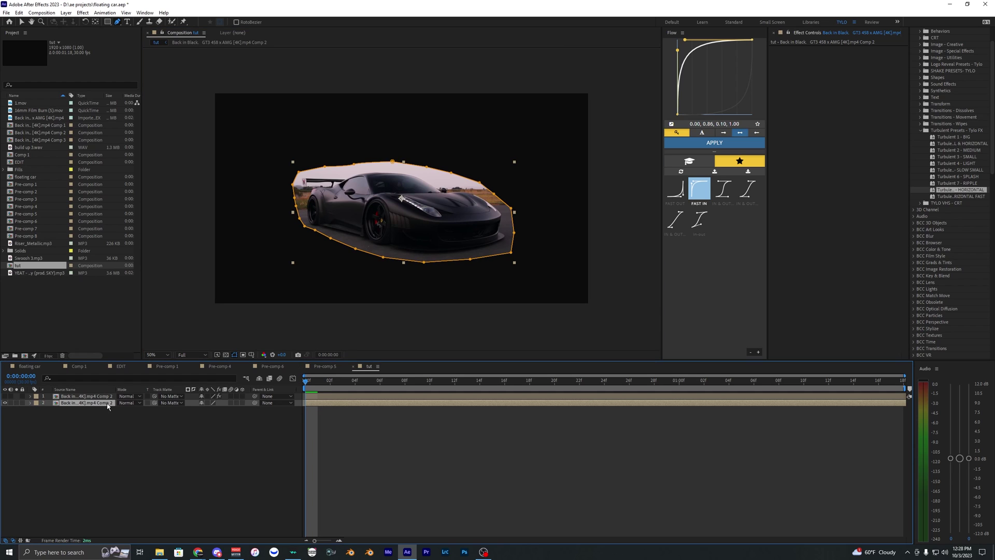
pyautogui.click(72, 411)
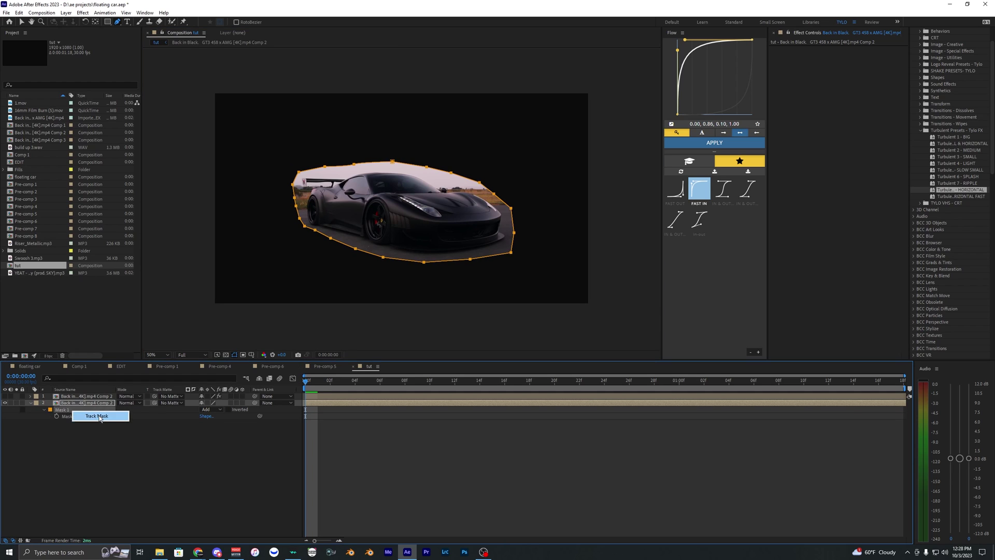
pyautogui.click(100, 418)
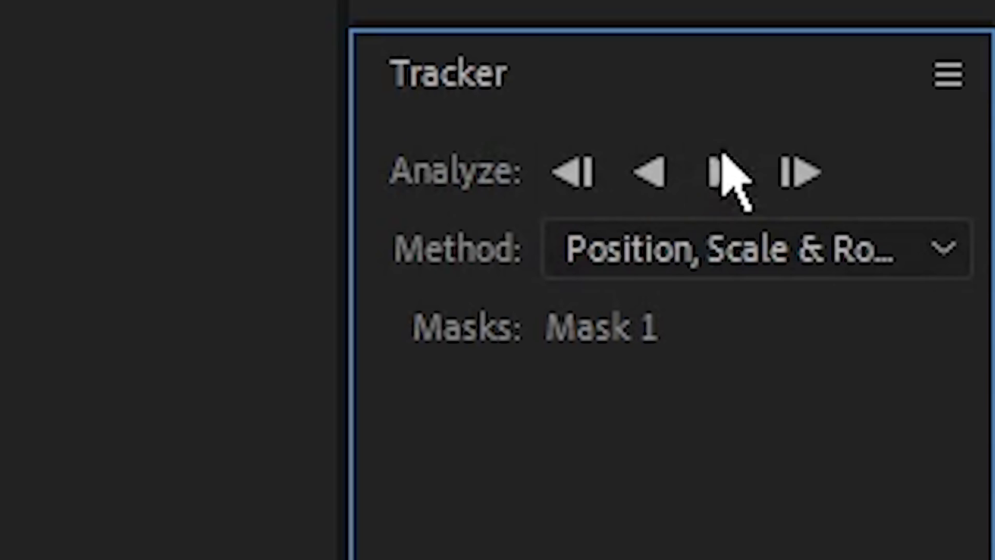
pyautogui.click(957, 103)
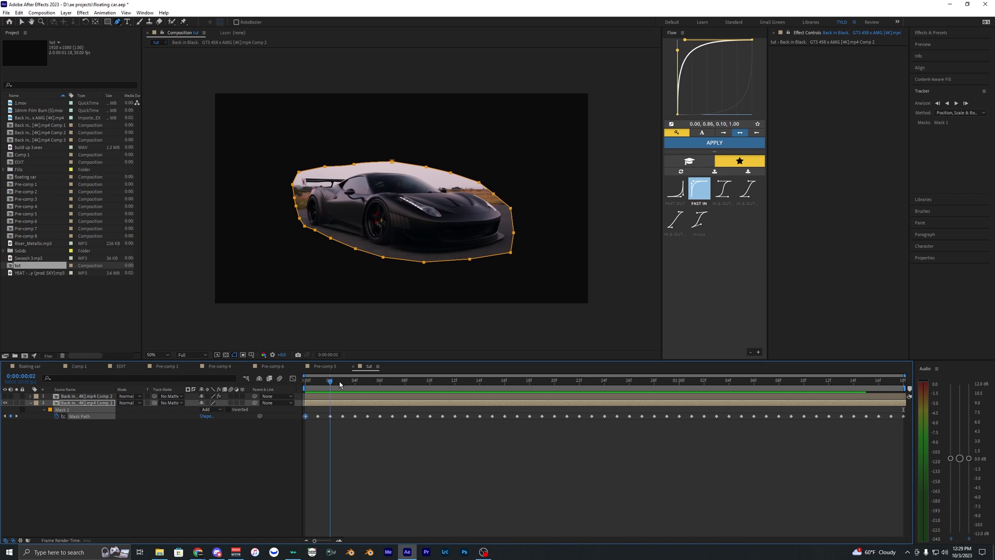
# - At the first frame, set Mask 1 to Subtract and create a Content-Aware Fill reference frame in Photoshop
pyautogui.moveTo(339, 384); pyautogui.dragTo(302, 387)
pyautogui.click(258, 378)
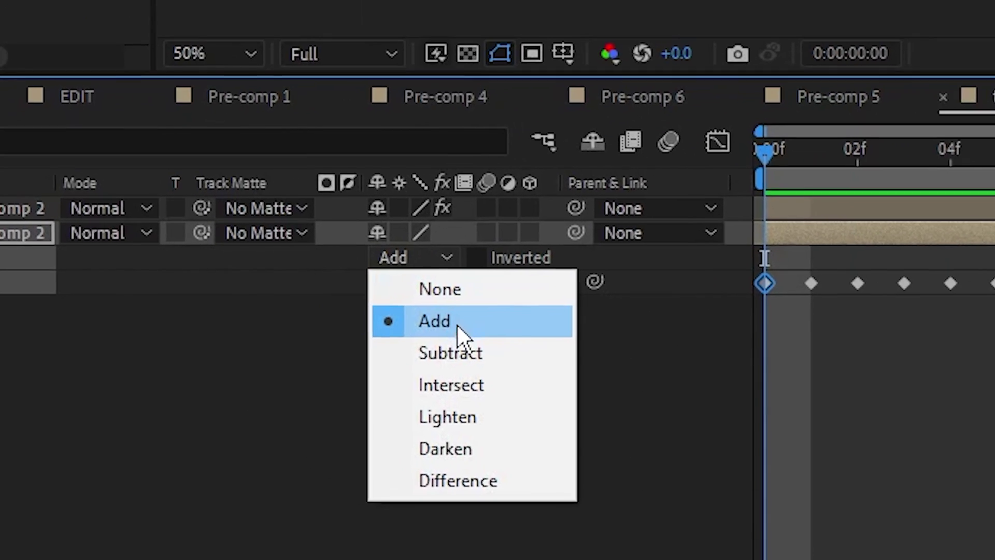
pyautogui.click(267, 417)
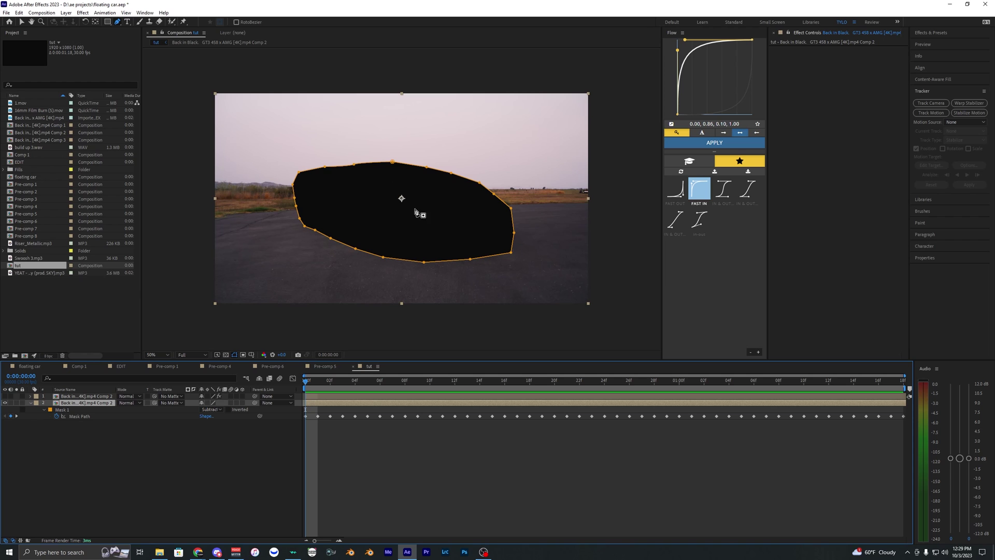
pyautogui.click(935, 80)
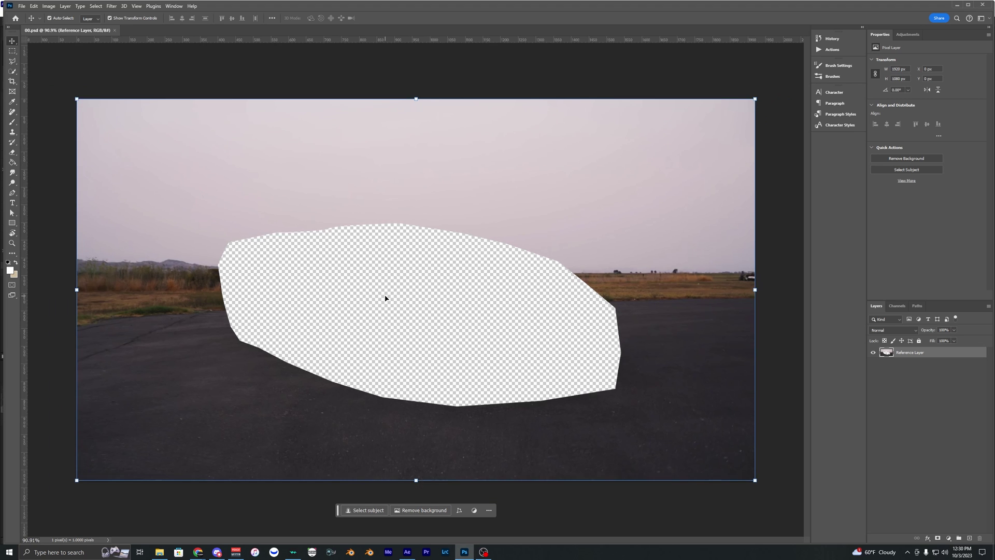
# - Paint over the transparent hole and its edges with the Remove Tool to fill in the missing background
pyautogui.click(14, 113)
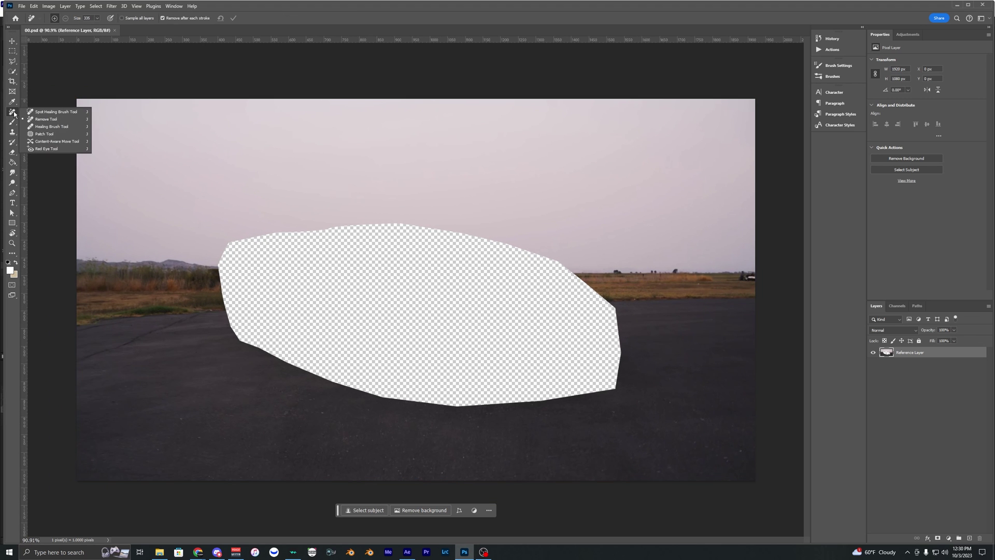
pyautogui.click(47, 121)
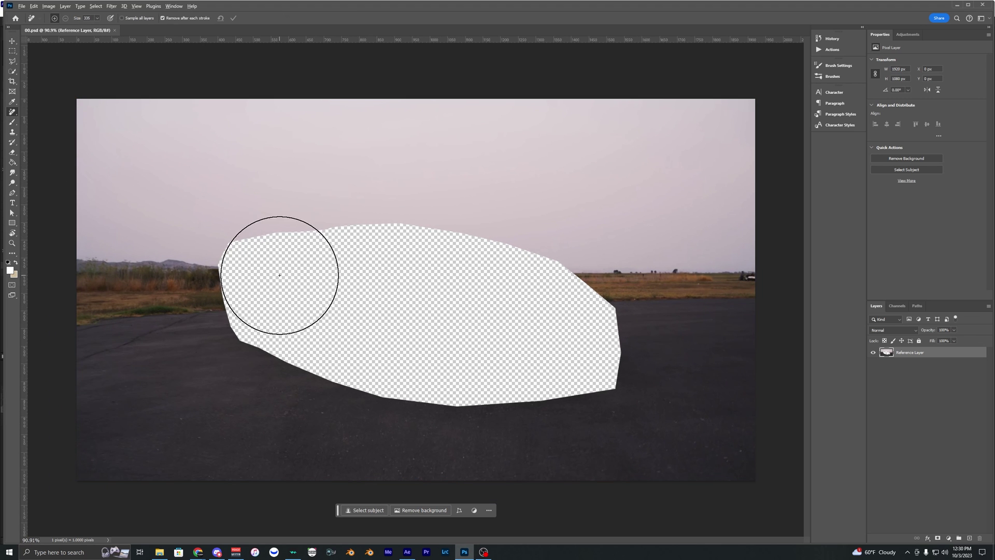
pyautogui.moveTo(288, 287)
pyautogui.mouseDown()
pyautogui.moveTo(336, 332)
pyautogui.moveTo(433, 365)
pyautogui.moveTo(551, 369)
pyautogui.moveTo(584, 356)
pyautogui.moveTo(585, 324)
pyautogui.moveTo(508, 288)
pyautogui.moveTo(352, 271)
pyautogui.moveTo(280, 288)
pyautogui.mouseUp()
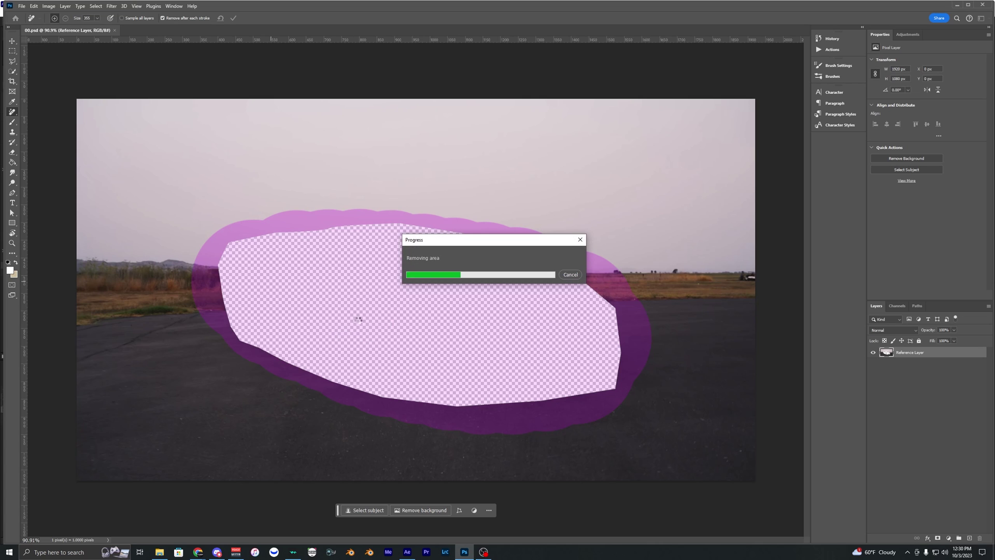
# - Examine the filled horizon, grass and asphalt up close and in the full frame for visible flaws
pyautogui.scroll(-4, 418, 343)
pyautogui.scroll(2, 417, 342)
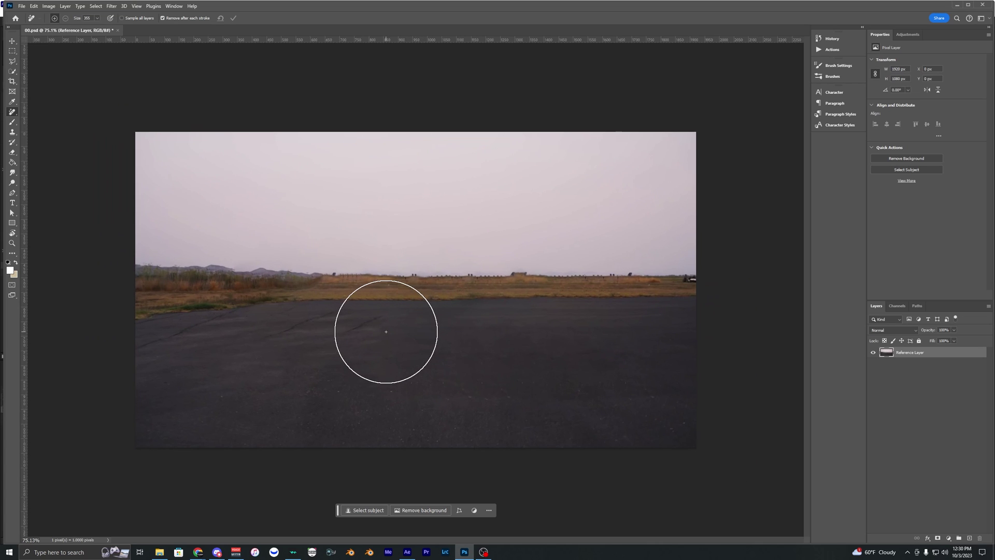
pyautogui.scroll(-2, 387, 332)
pyautogui.scroll(7, 386, 331)
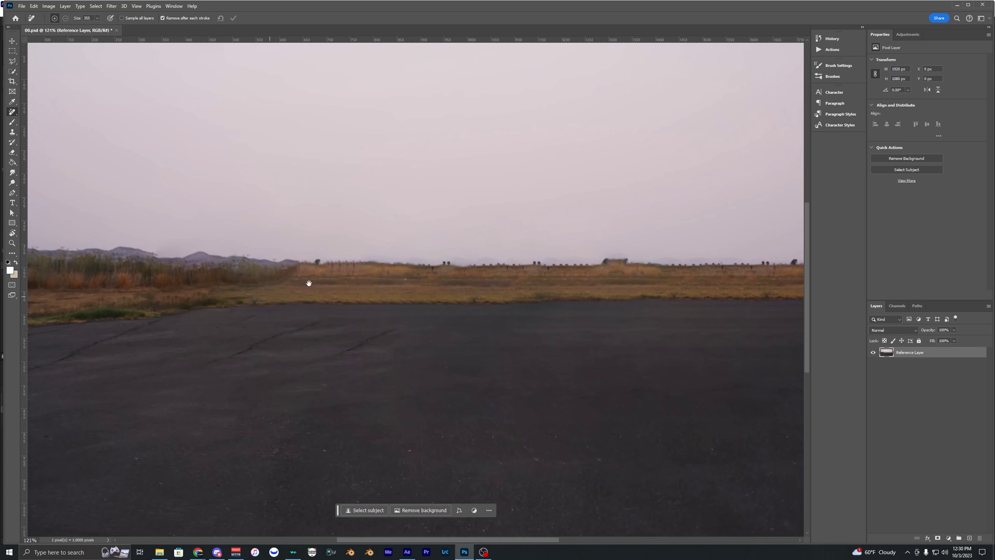
pyautogui.moveTo(242, 283); pyautogui.dragTo(304, 278)
pyautogui.hotkey('ctrl', '1')
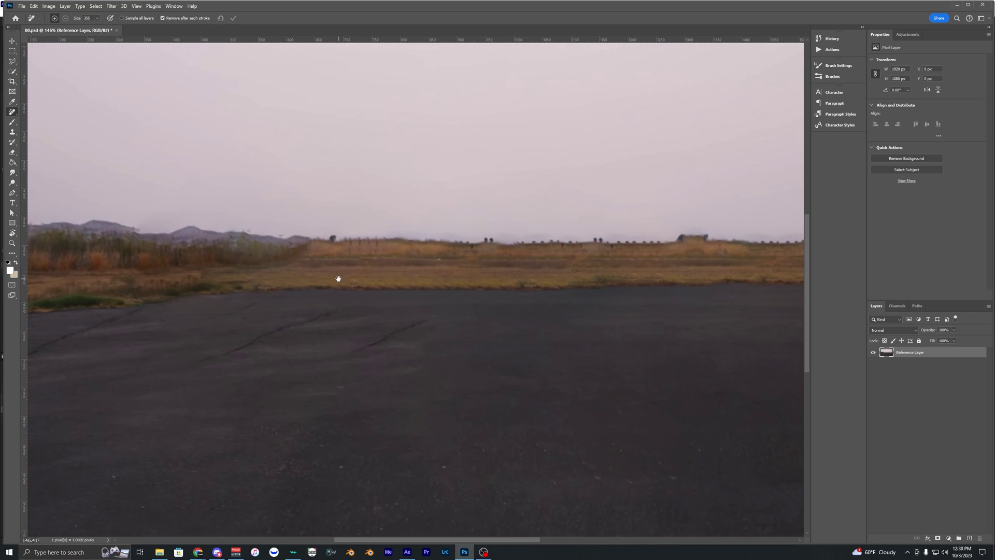
pyautogui.scroll(-3, 399, 308)
pyautogui.scroll(2, 396, 317)
pyautogui.scroll(-2, 396, 317)
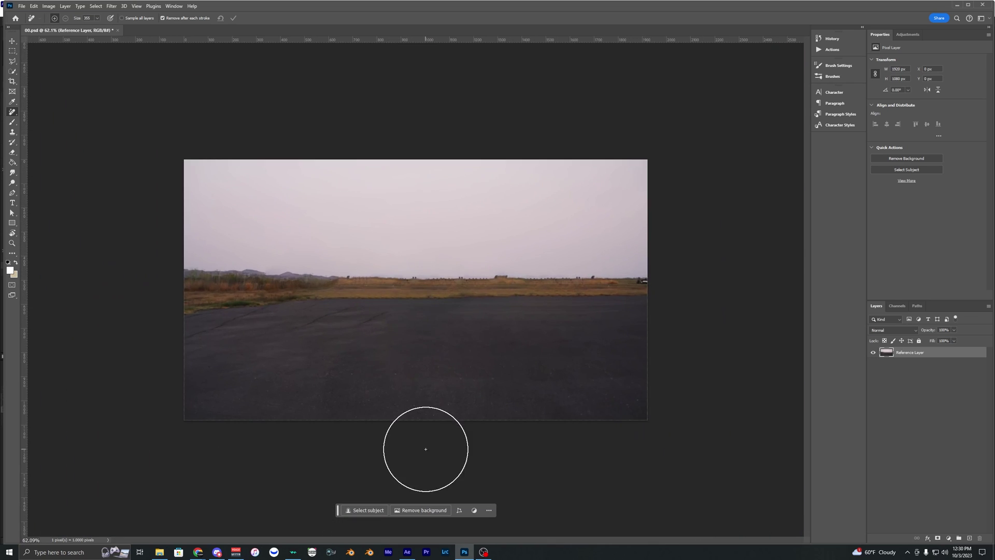
pyautogui.scroll(-1, 415, 363)
pyautogui.scroll(1, 407, 360)
# - Save the filled reference frame 00.psd
pyautogui.click(12, 40)
pyautogui.click(138, 135)
pyautogui.click(552, 345)
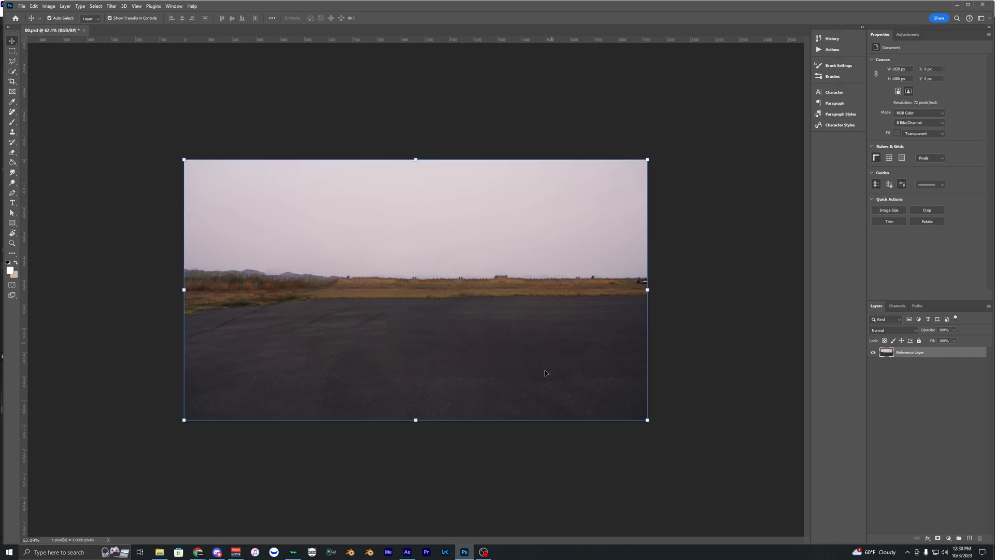
pyautogui.click(513, 461)
pyautogui.click(479, 391)
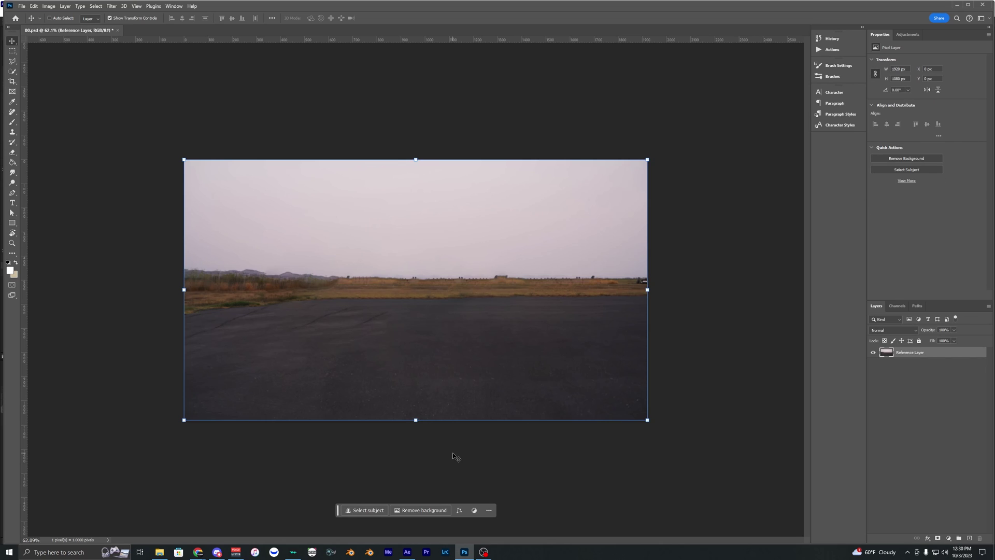
pyautogui.click(442, 468)
pyautogui.hotkey('ctrl', 's')
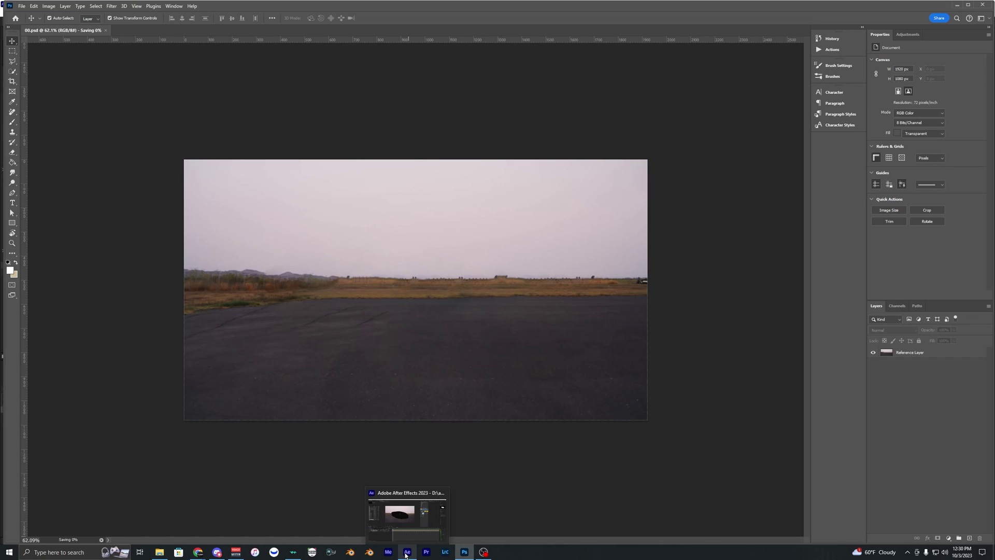
# - Switch back to After Effects and generate the Content-Aware Fill layer for the masked clip from the first frame
pyautogui.click(419, 397)
pyautogui.click(408, 553)
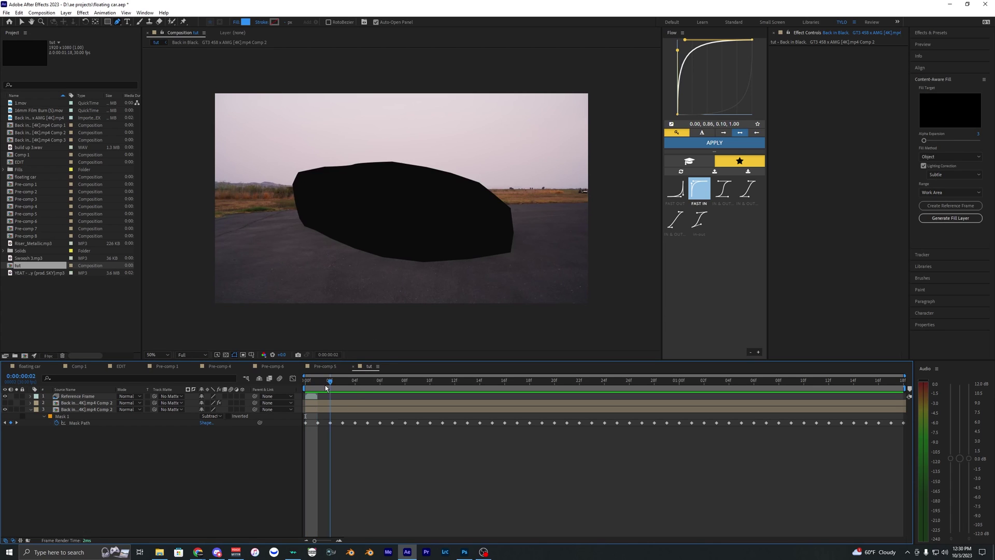
pyautogui.click(317, 410)
pyautogui.click(318, 404)
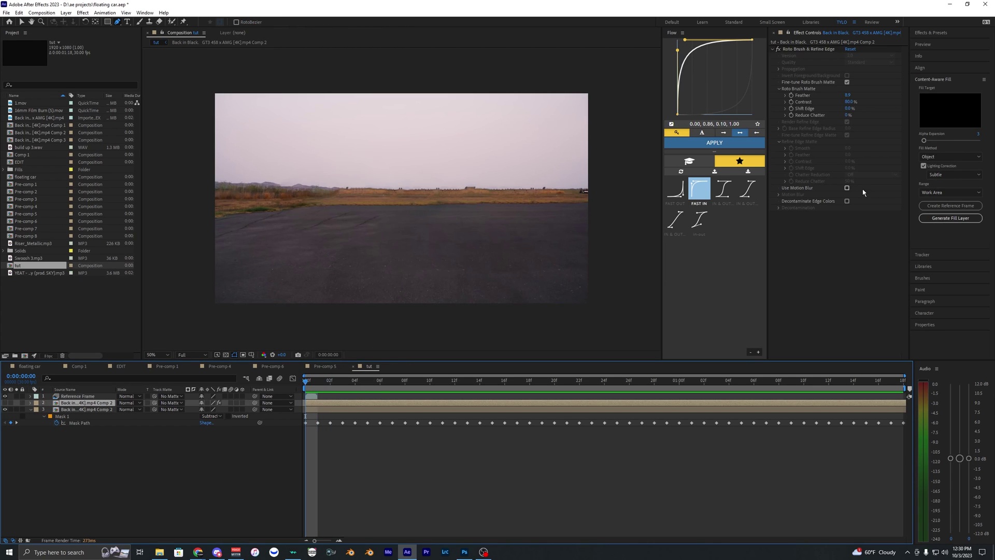
pyautogui.click(326, 410)
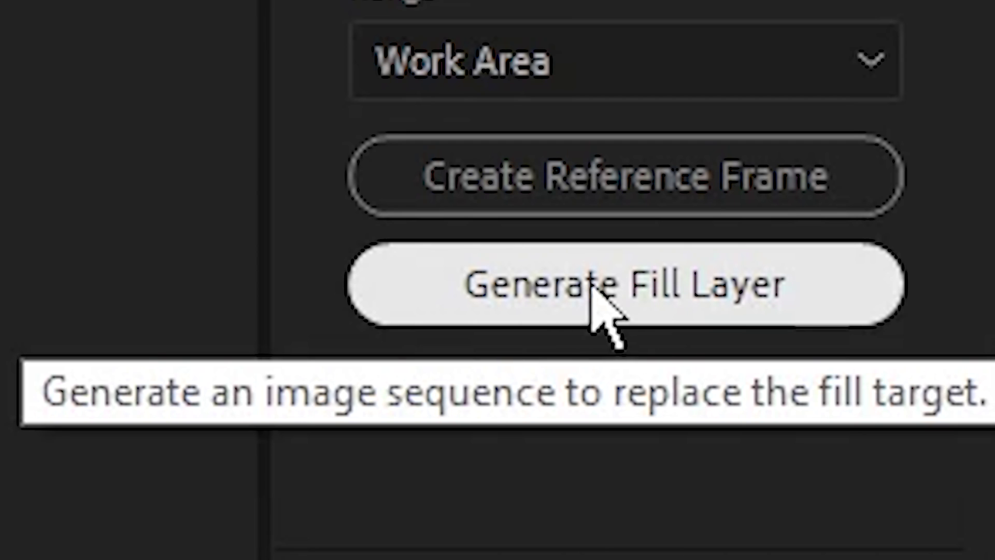
pyautogui.click(947, 218)
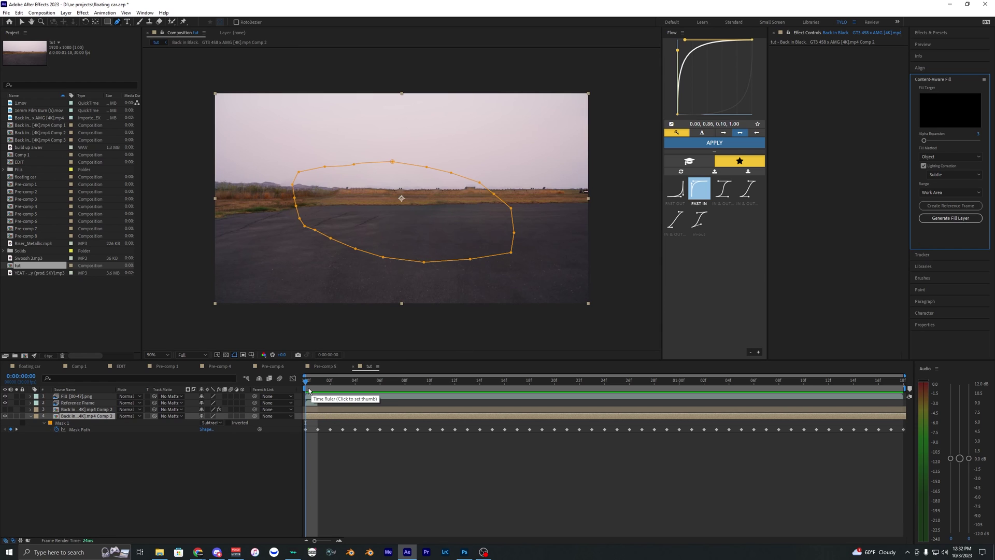
# - Move the rotoscoped car layer to the top of the layer stack and make it visible over the filled background
pyautogui.moveTo(306, 383); pyautogui.dragTo(680, 389)
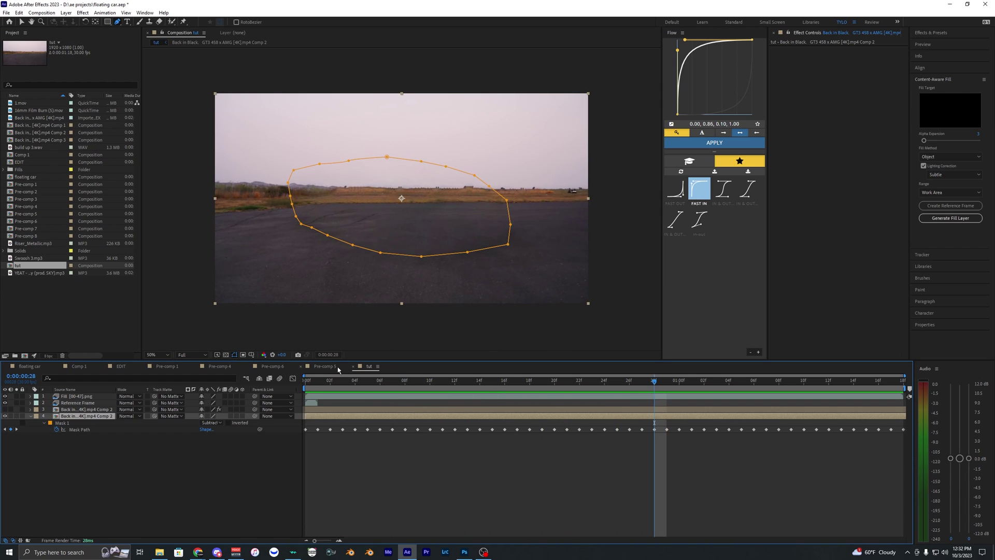
pyautogui.moveTo(315, 381); pyautogui.dragTo(617, 398)
pyautogui.click(475, 448)
pyautogui.moveTo(331, 382); pyautogui.dragTo(273, 392)
pyautogui.click(256, 410)
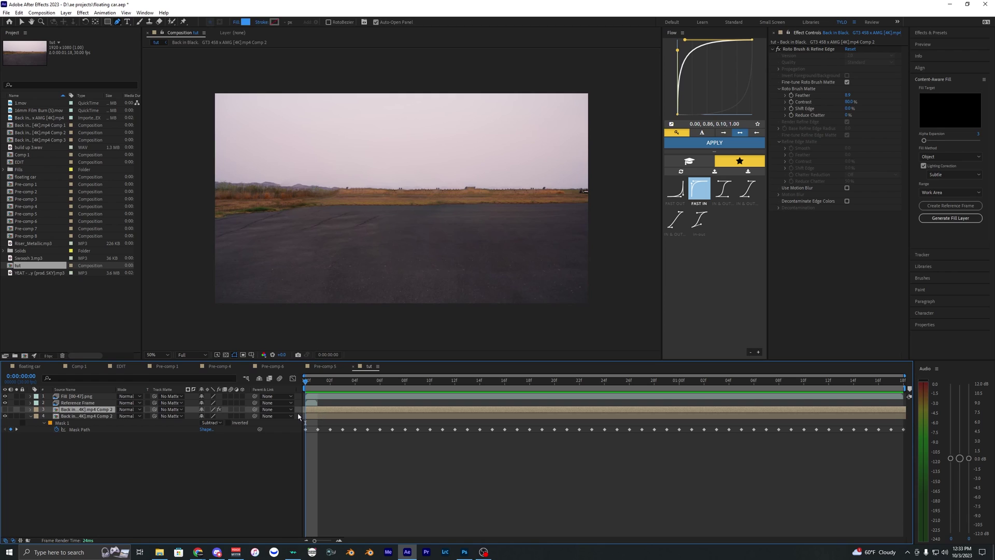
pyautogui.moveTo(86, 411); pyautogui.dragTo(72, 395)
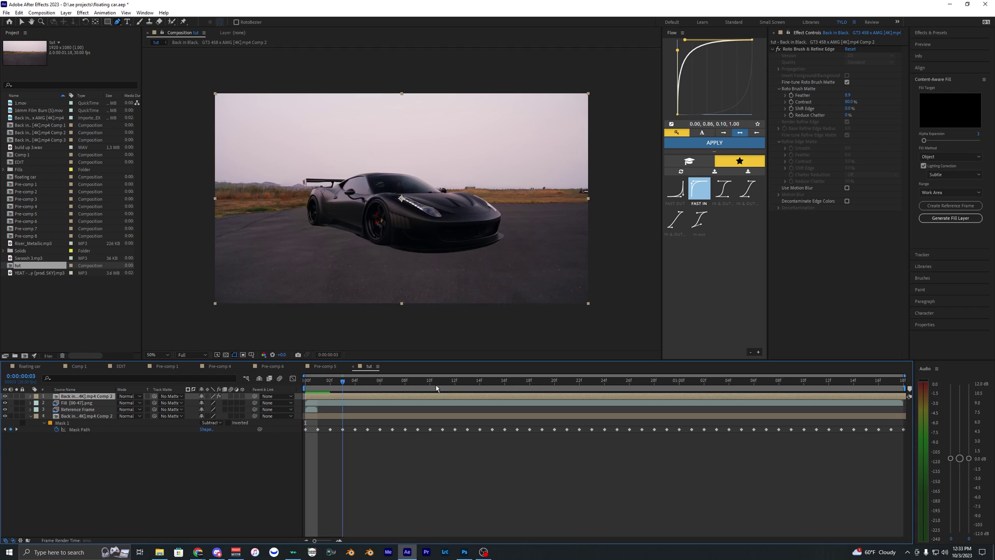
pyautogui.press('space')
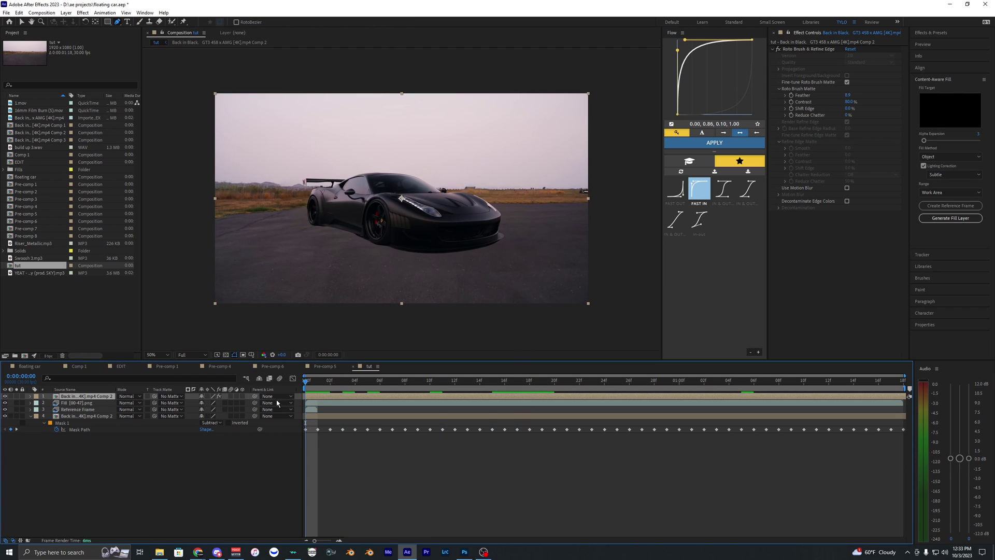
# - Keyframe the car layer's Position at the first frame, then near the end of the clip with the car raised straight up above the road
pyautogui.press('p')
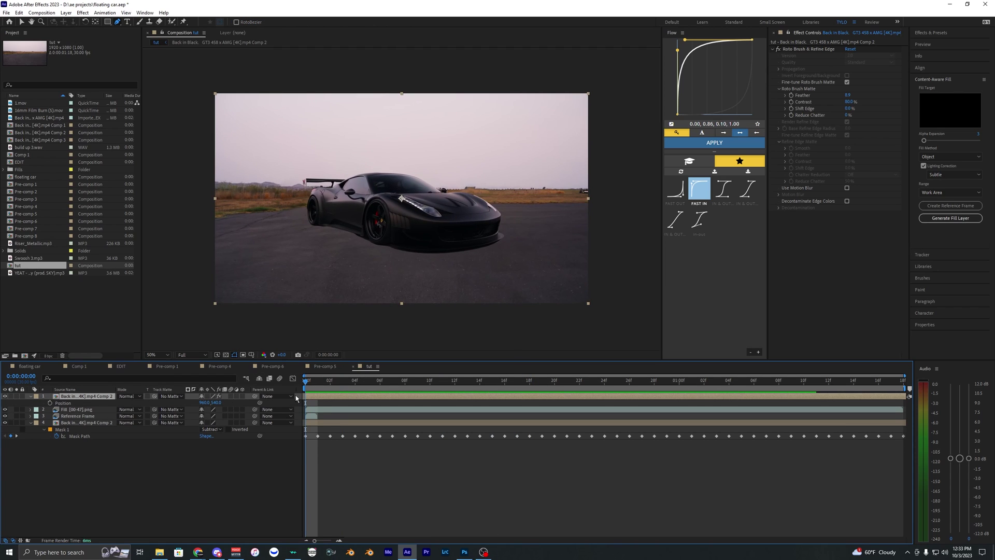
pyautogui.hotkey('alt', 'shift', 'p')
pyautogui.press('space')
pyautogui.moveTo(617, 389); pyautogui.dragTo(878, 382)
pyautogui.moveTo(218, 403); pyautogui.dragTo(111, 402)
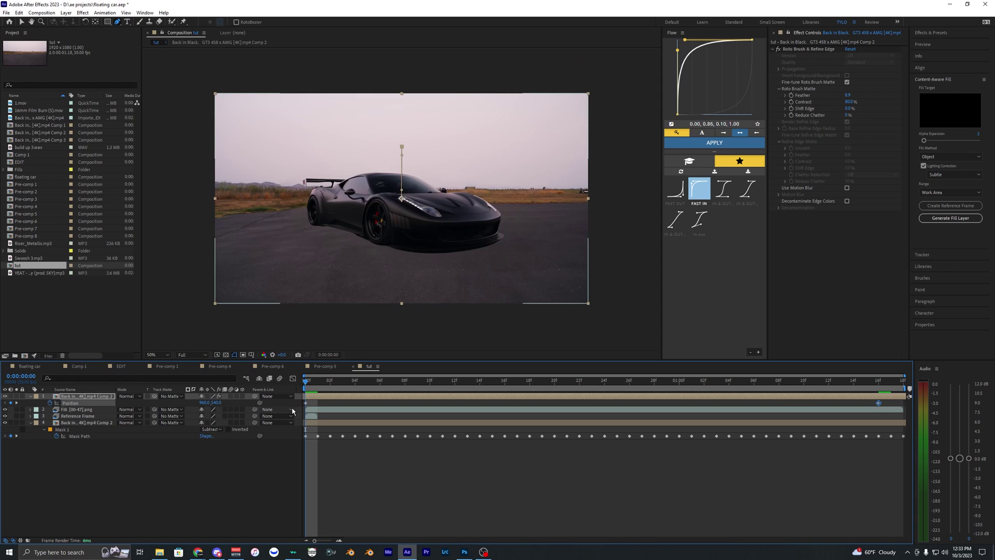
# - Keyframe the car layer's Rotation at the first frame and at 0:00:01:17, tilting the raised car slightly clockwise
pyautogui.press('r')
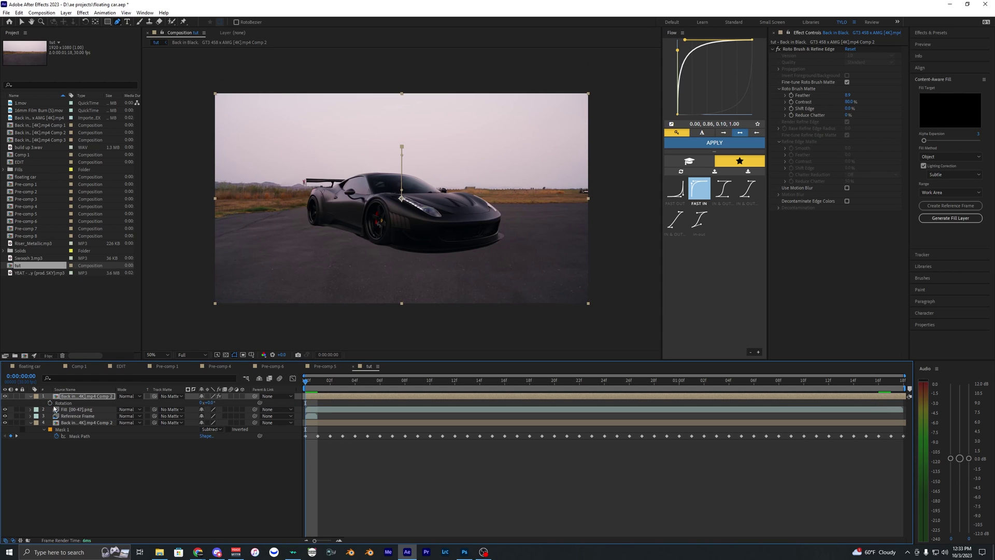
pyautogui.press('space')
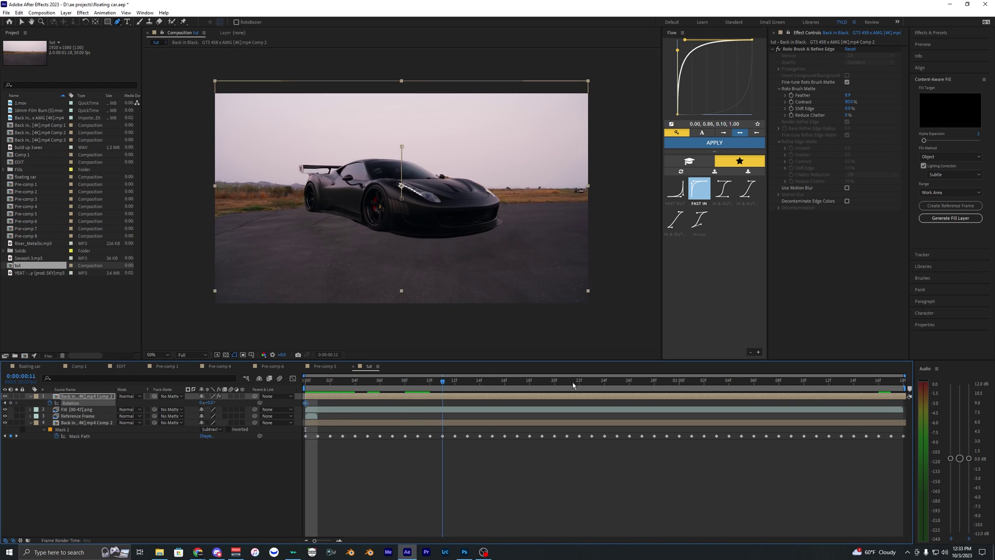
pyautogui.moveTo(210, 403)
pyautogui.mouseDown()
pyautogui.moveTo(228, 403)
pyautogui.moveTo(216, 403)
pyautogui.mouseUp()
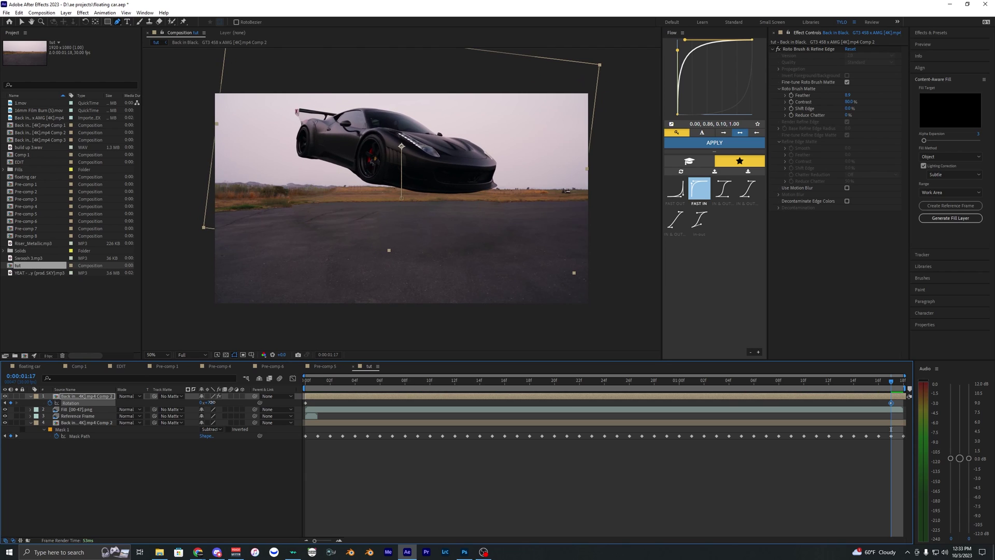
# - Make the car layer 3D and set X Rotation and Y Rotation keyframes at the first frame
pyautogui.click(243, 397)
pyautogui.press('Home')
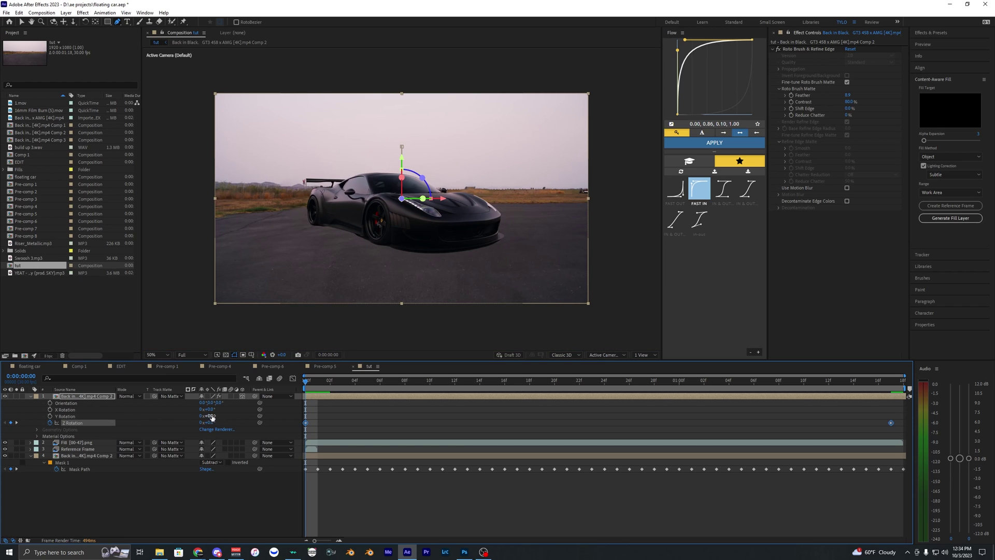
pyautogui.moveTo(210, 416)
pyautogui.mouseDown()
pyautogui.moveTo(220, 417)
pyautogui.moveTo(209, 411)
pyautogui.mouseUp()
pyautogui.hotkey('ctrl', 'z')
pyautogui.click(50, 415)
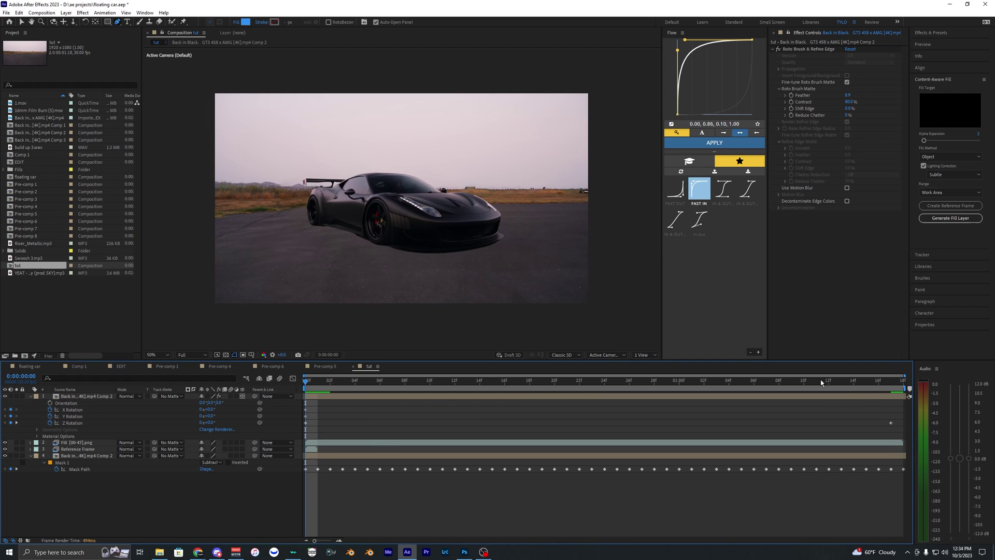
# - Tilt the car in X and Y Rotation at 0:00:01:17 and preview the resulting motion
pyautogui.moveTo(828, 385); pyautogui.dragTo(893, 388)
pyautogui.moveTo(207, 416); pyautogui.dragTo(216, 410)
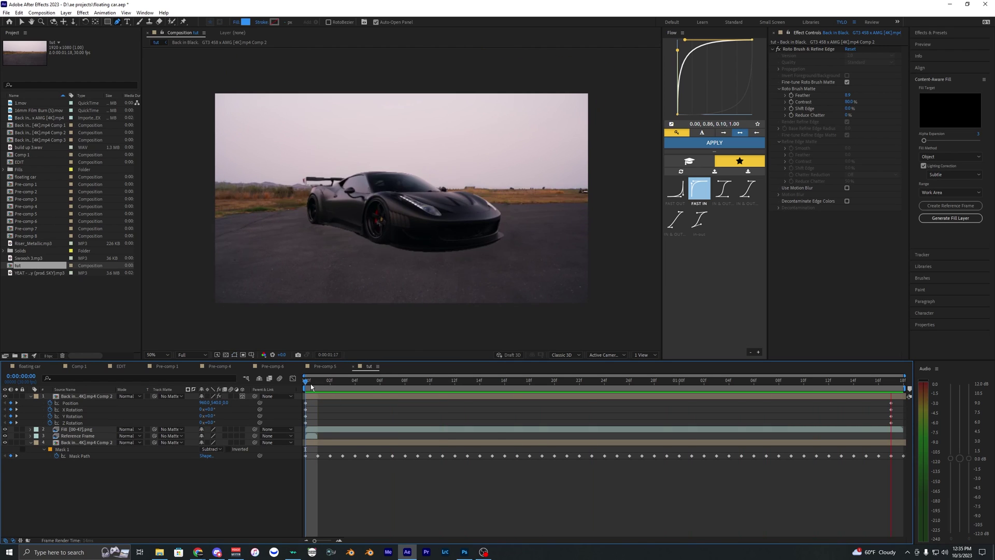
pyautogui.moveTo(310, 383); pyautogui.dragTo(359, 381)
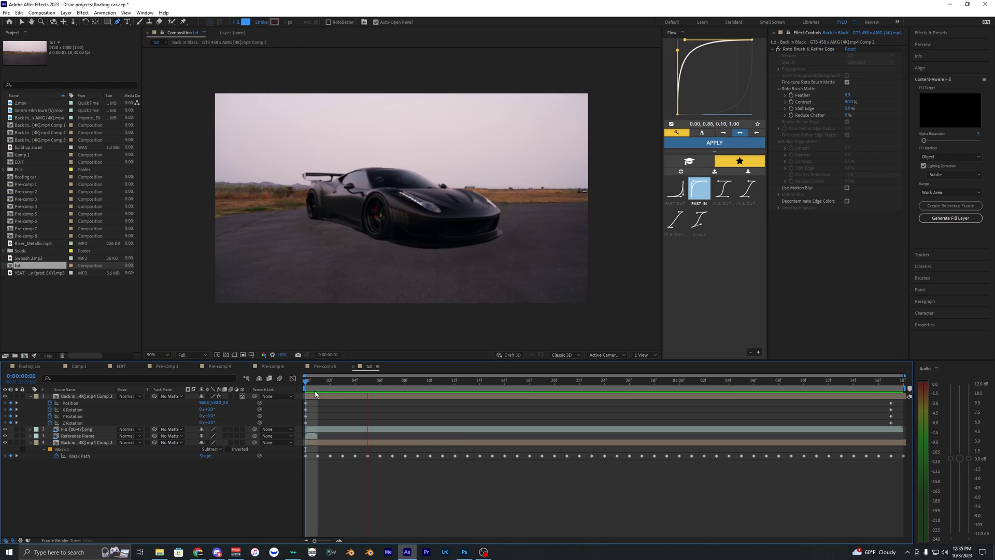
# - Apply a 0.46, 0.00, 0.08, 1.00 Flow easing curve to all the car's Position and Rotation keyframes and preview it
pyautogui.moveTo(457, 381); pyautogui.dragTo(896, 428)
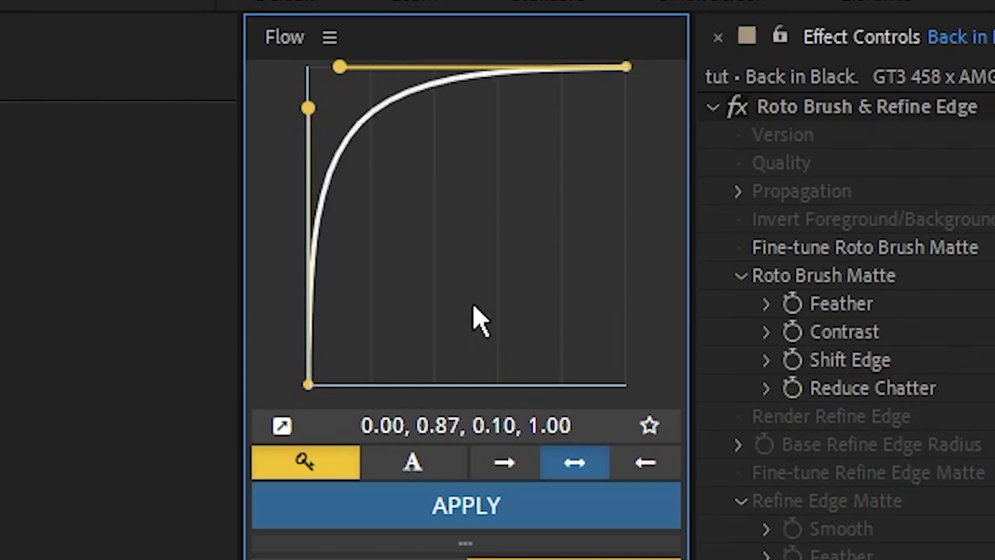
pyautogui.moveTo(677, 50); pyautogui.dragTo(717, 114)
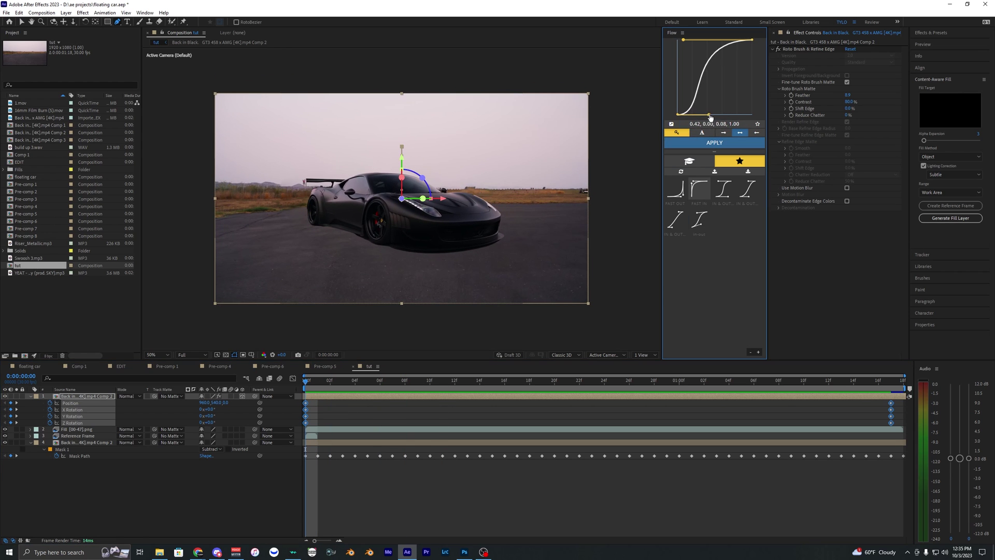
pyautogui.moveTo(711, 118); pyautogui.dragTo(713, 118)
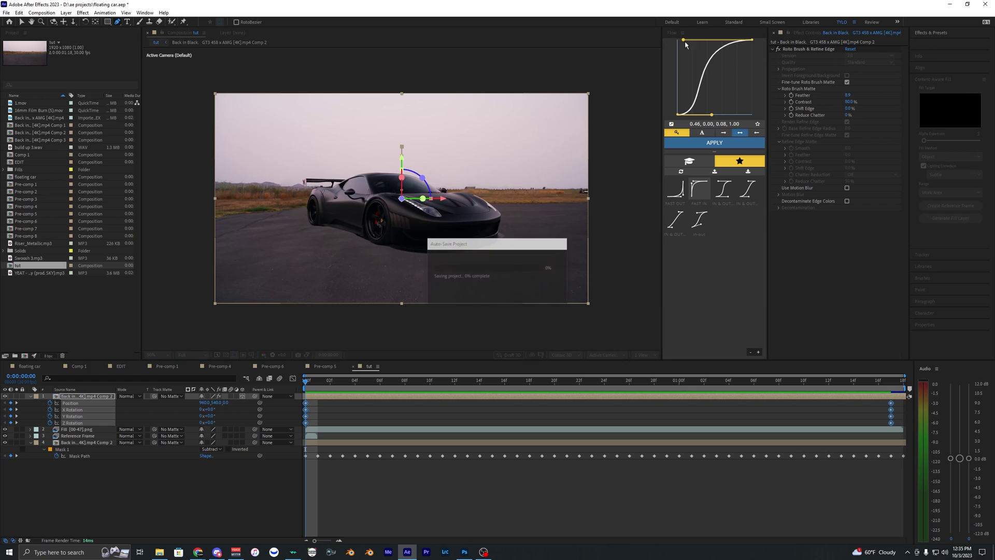
pyautogui.click(719, 144)
pyautogui.click(329, 409)
pyautogui.press('space')
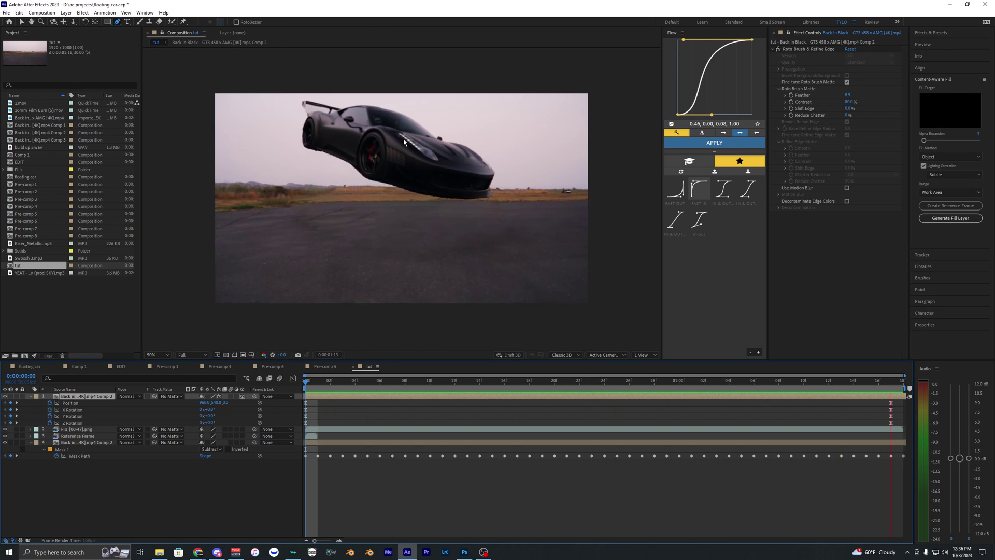
# - Enable motion blur for the 3D car layer and preview the animation from the first frame
pyautogui.press('space')
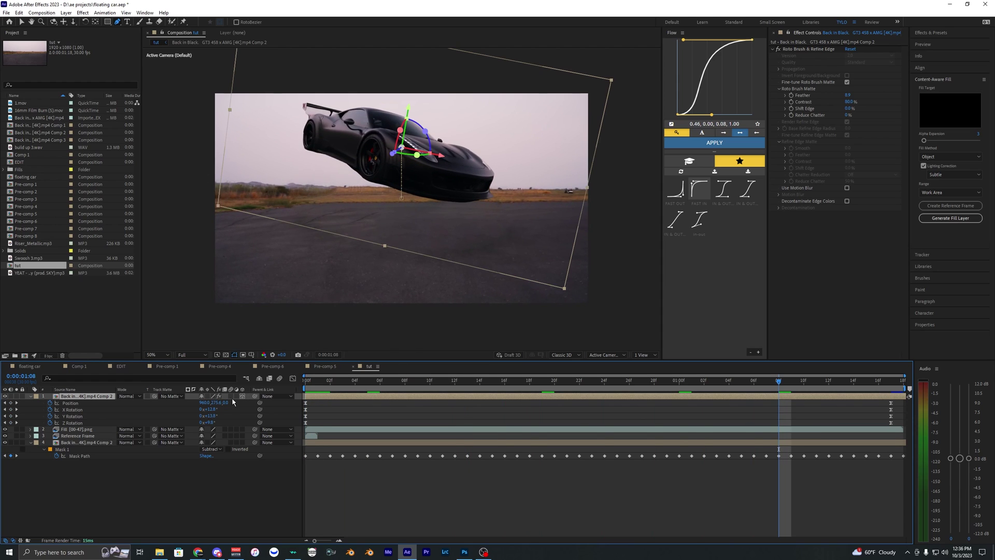
pyautogui.press('Home')
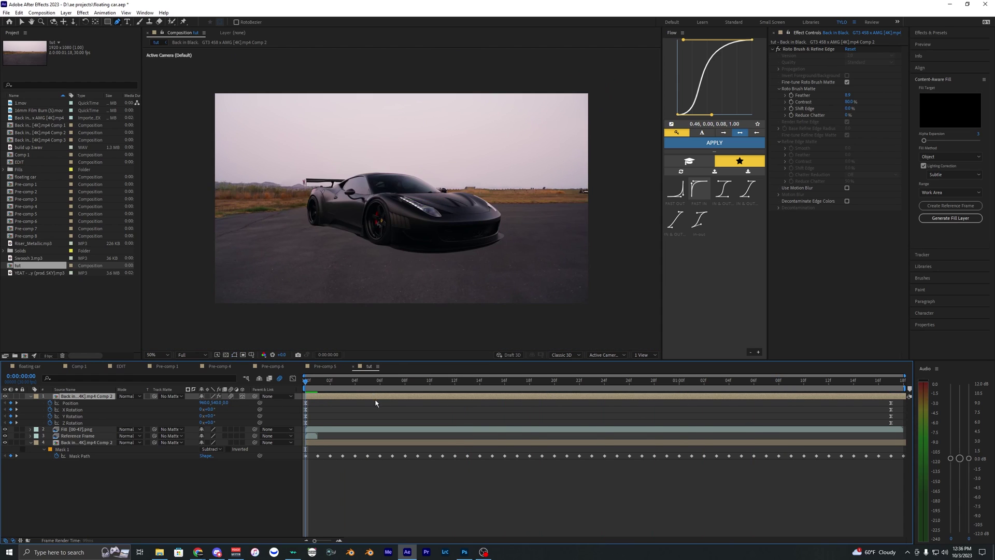
pyautogui.press('space')
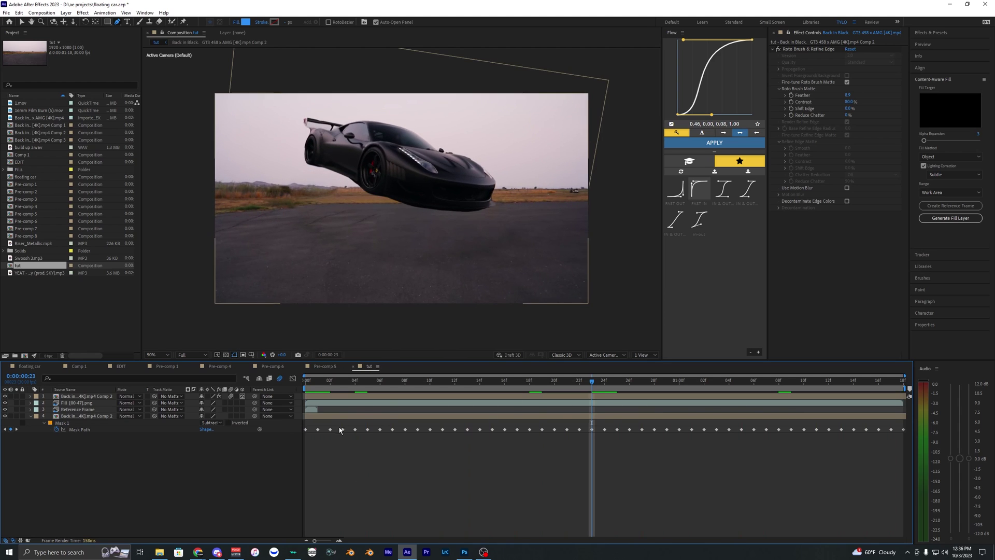
# - Play and scrub through the floating car animation to check its motion blur and movement
pyautogui.moveTo(312, 389); pyautogui.dragTo(280, 382)
pyautogui.click(323, 392)
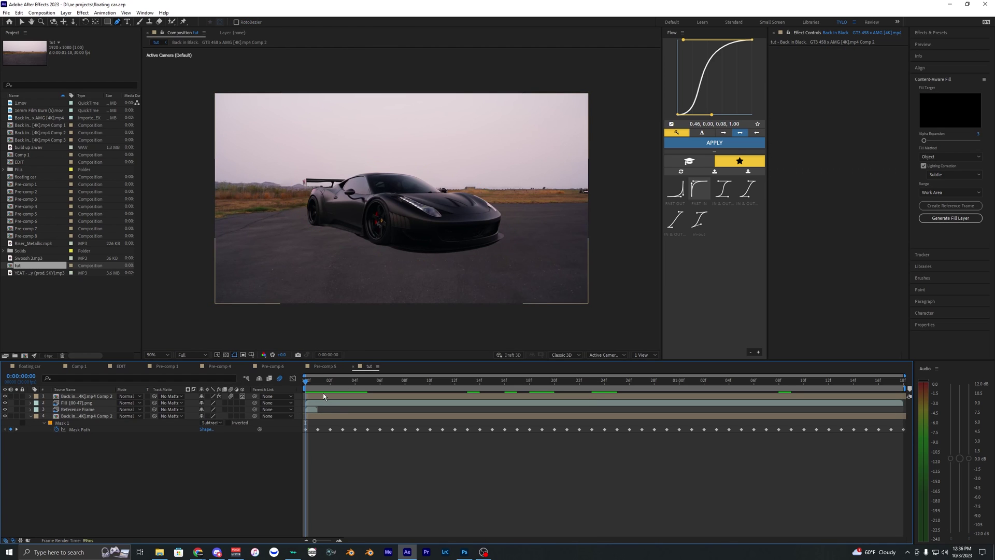
pyautogui.moveTo(288, 390); pyautogui.dragTo(221, 406)
pyautogui.press('space')
pyautogui.click(387, 466)
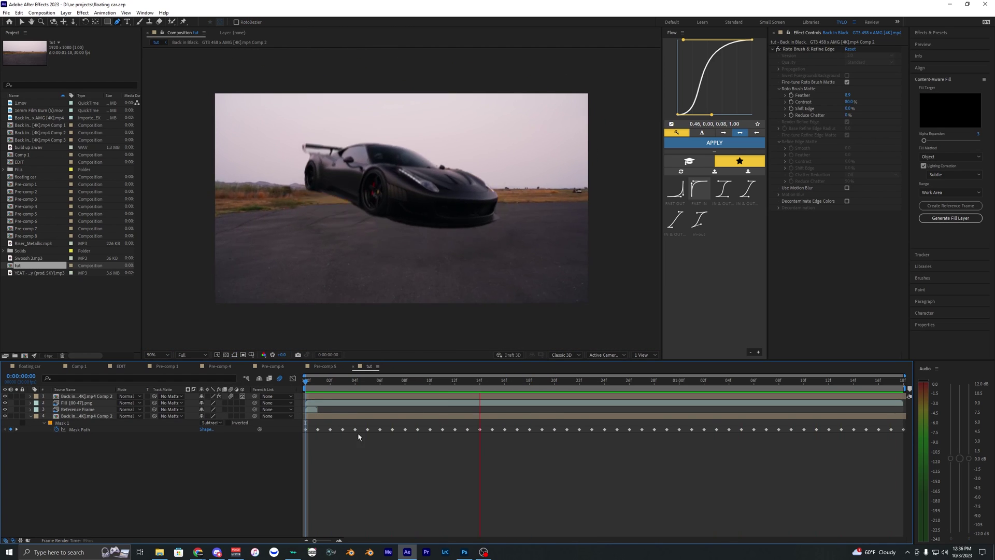
pyautogui.press('space')
pyautogui.click(332, 393)
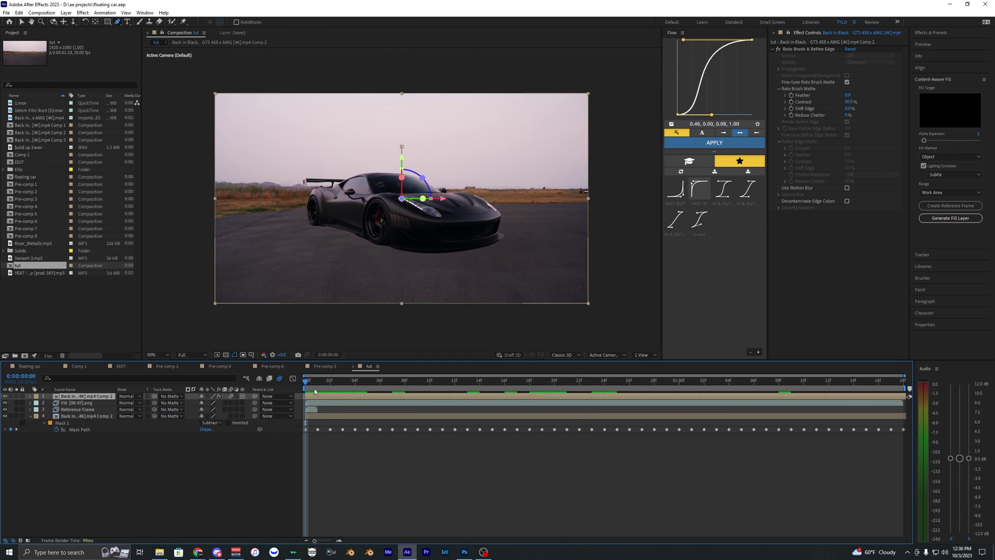
pyautogui.moveTo(358, 383); pyautogui.dragTo(654, 402)
pyautogui.click(525, 439)
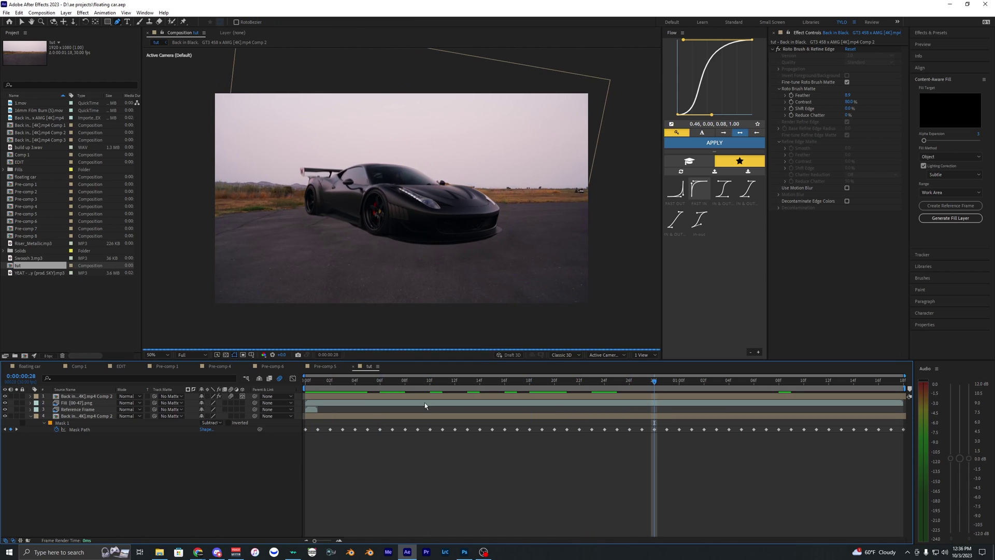
pyautogui.click(377, 173)
pyautogui.press('space')
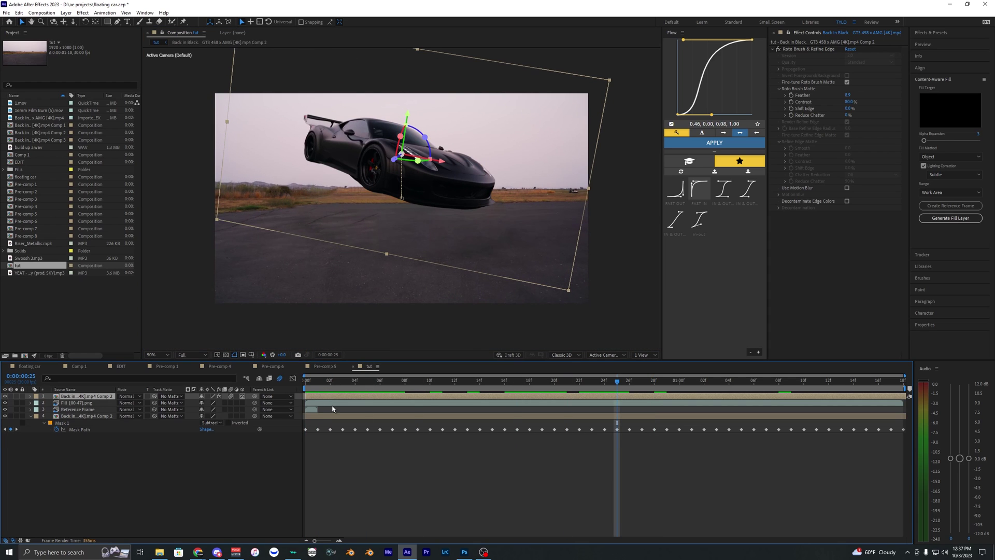
# - Duplicate the car layer and scale the lower copy up to about 118% near the end of the clip
pyautogui.hotkey('ctrl', 'd')
pyautogui.press('s')
pyautogui.moveTo(217, 410); pyautogui.dragTo(218, 410)
pyautogui.press('pageup')
pyautogui.press('pageup')
# - Duplicate the enlarged car copy and scale the lowest car layer up to about 141%
pyautogui.click(106, 404)
pyautogui.hotkey('ctrl', 'd')
pyautogui.click(108, 410)
pyautogui.press('s')
pyautogui.press('s')
pyautogui.moveTo(211, 416); pyautogui.dragTo(222, 416)
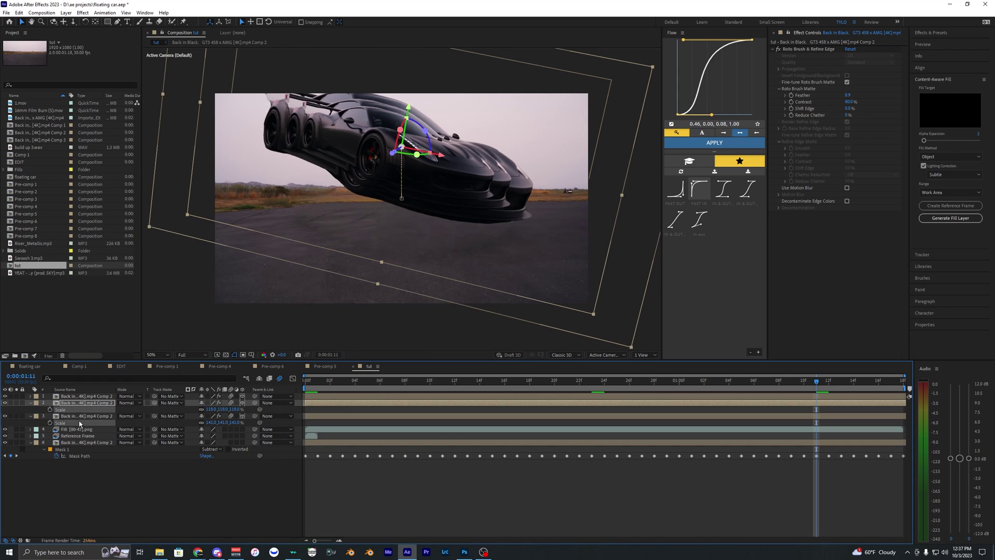
# - Keyframe the Scale of both enlarged car copies so they grow from original size at the first frame to full enlargement at the end
pyautogui.keyDown('ctrl'); pyautogui.click(78, 422); pyautogui.keyUp('ctrl')
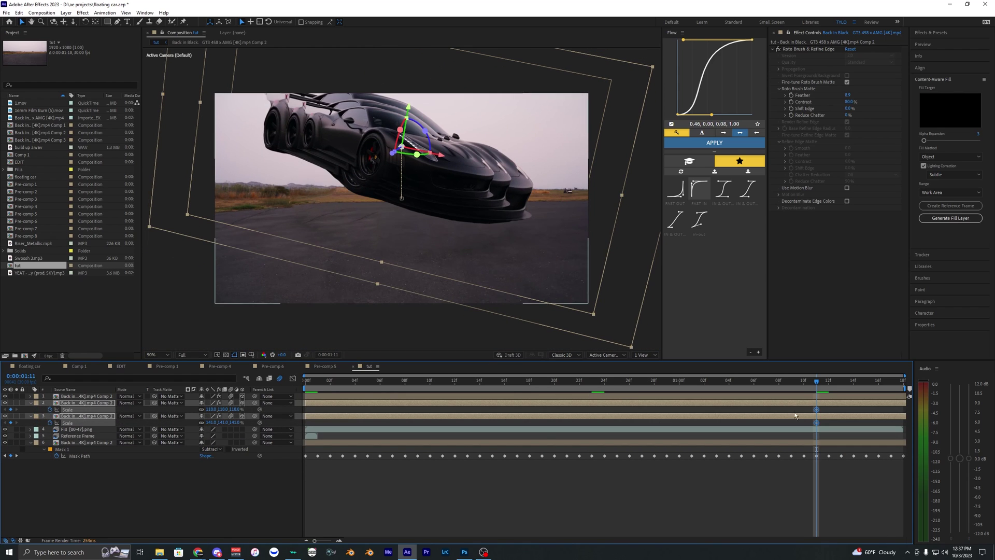
pyautogui.moveTo(540, 382); pyautogui.dragTo(275, 400)
pyautogui.click(275, 409)
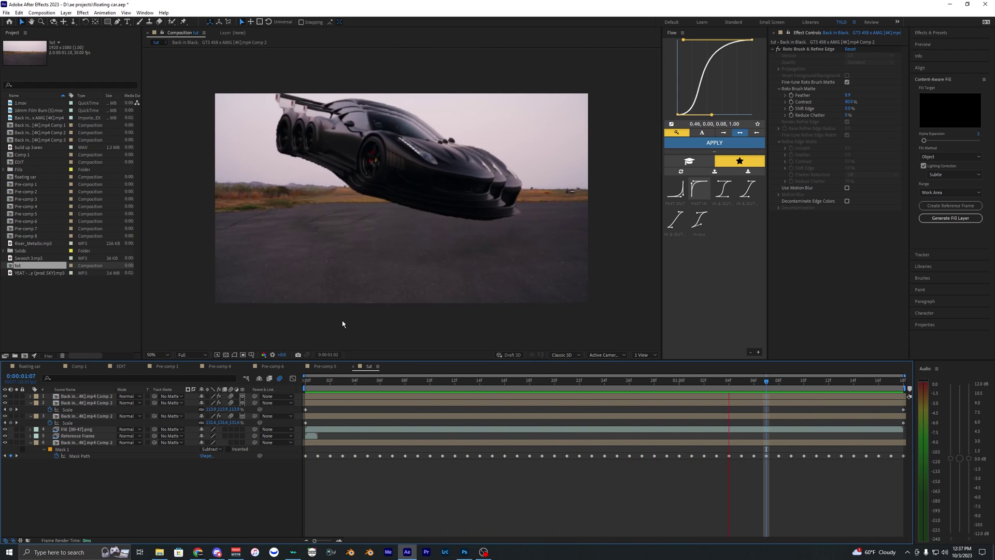
# - Collapse the layers' keyframed properties and play back the animation with the trailing car copies
pyautogui.click(355, 382)
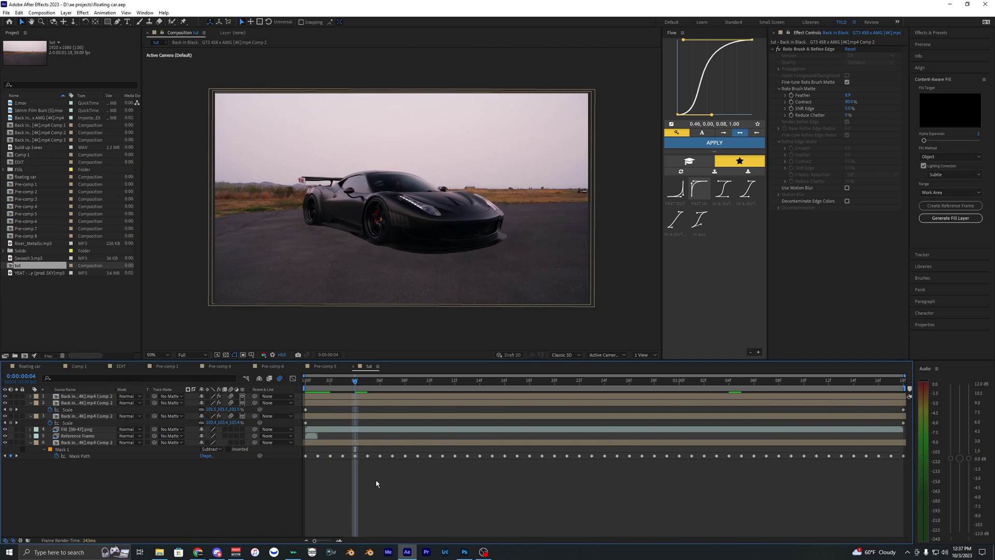
pyautogui.press('u')
pyautogui.press('u')
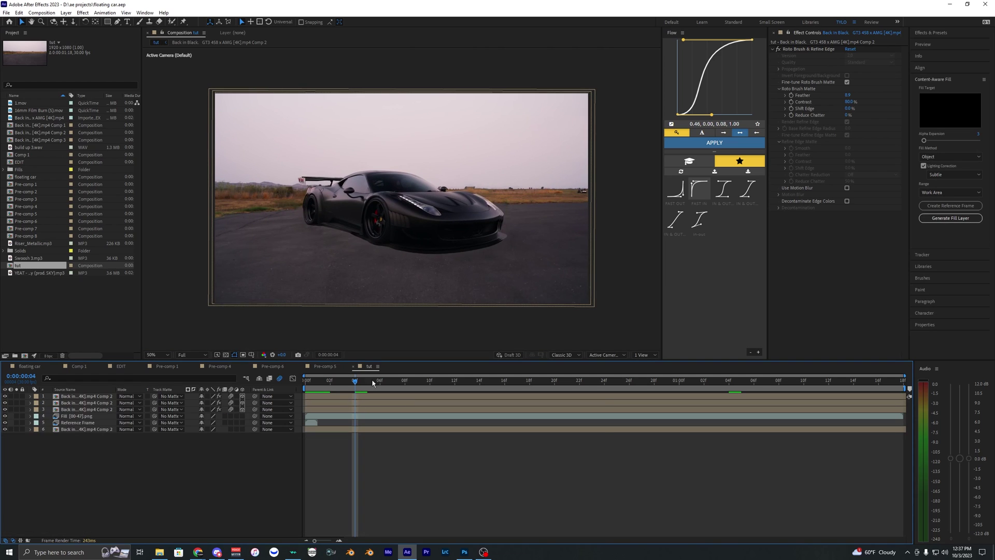
pyautogui.press('space')
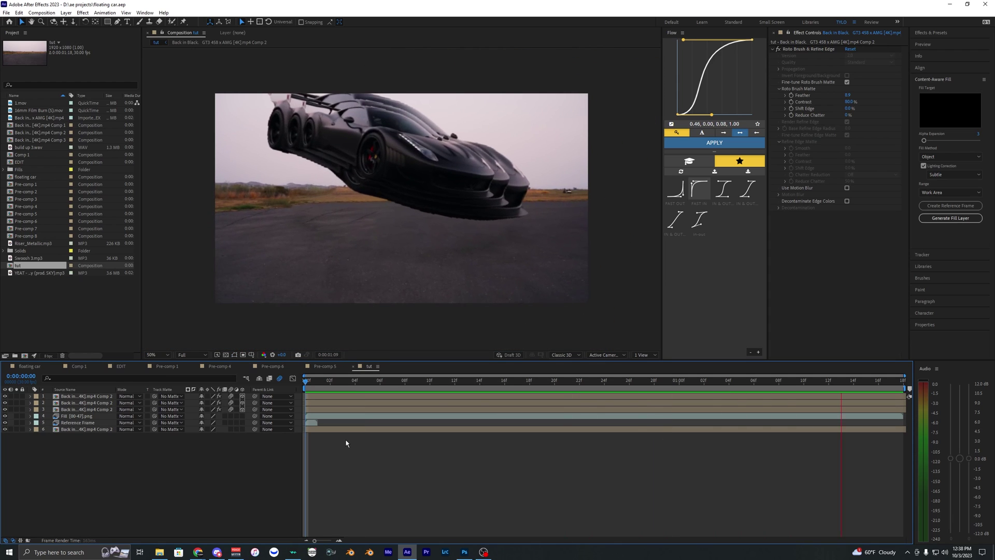